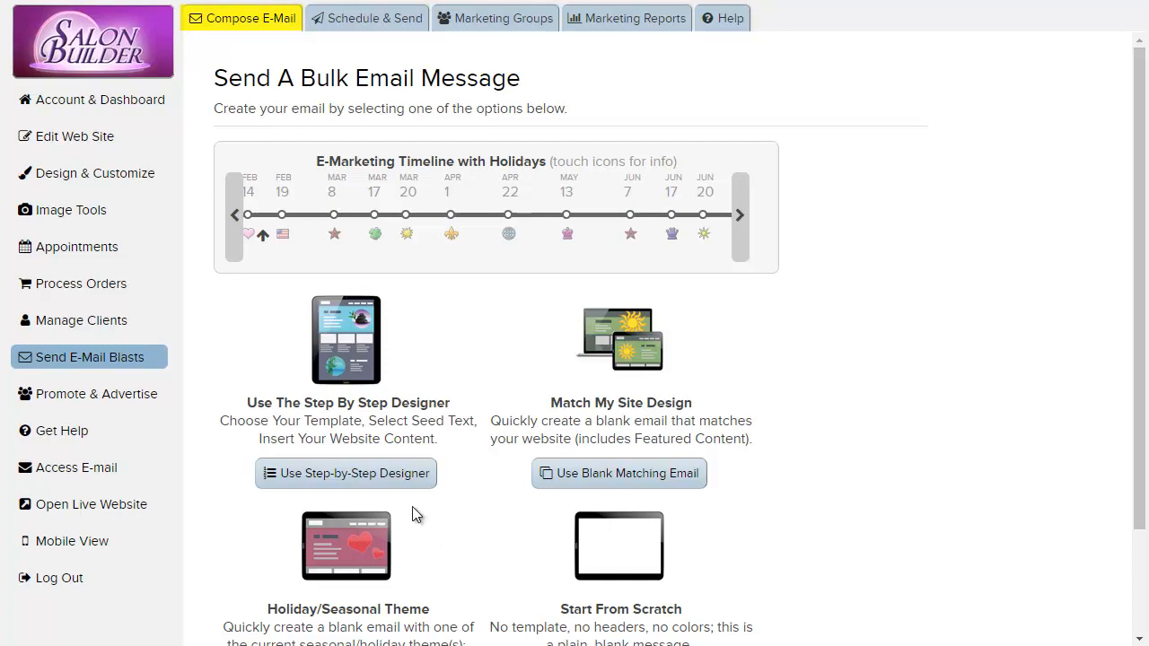
Start a bulk email with the Step-by-Step Designer and look through the available theme layouts.
click(393, 470)
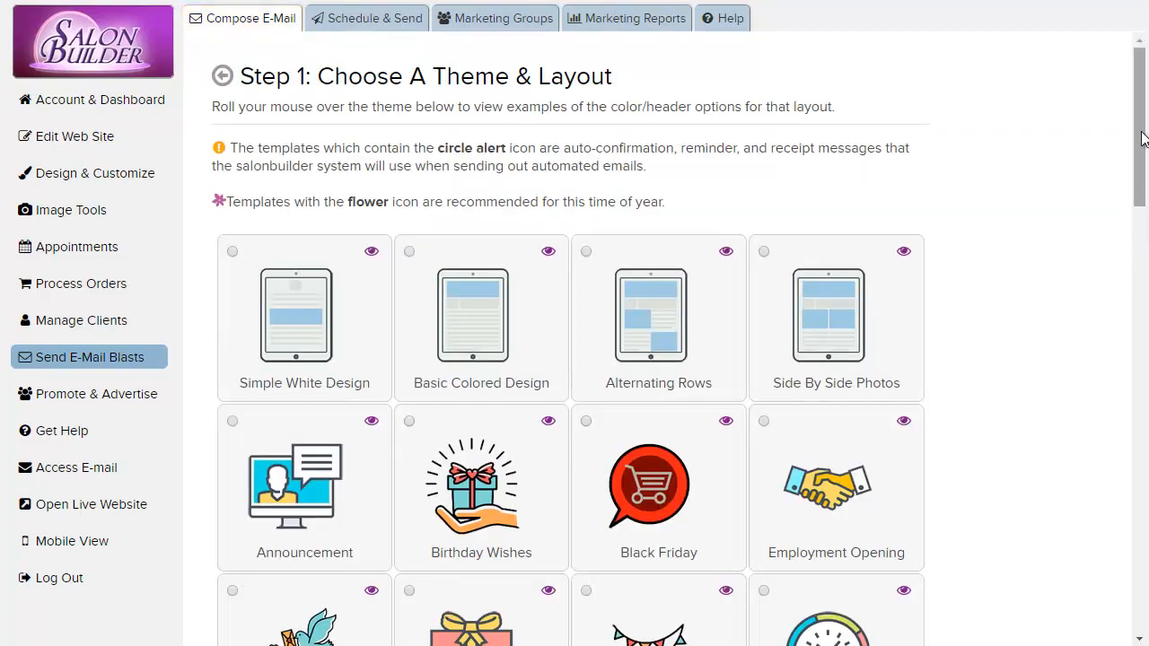
drag(1147, 137, 1147, 184)
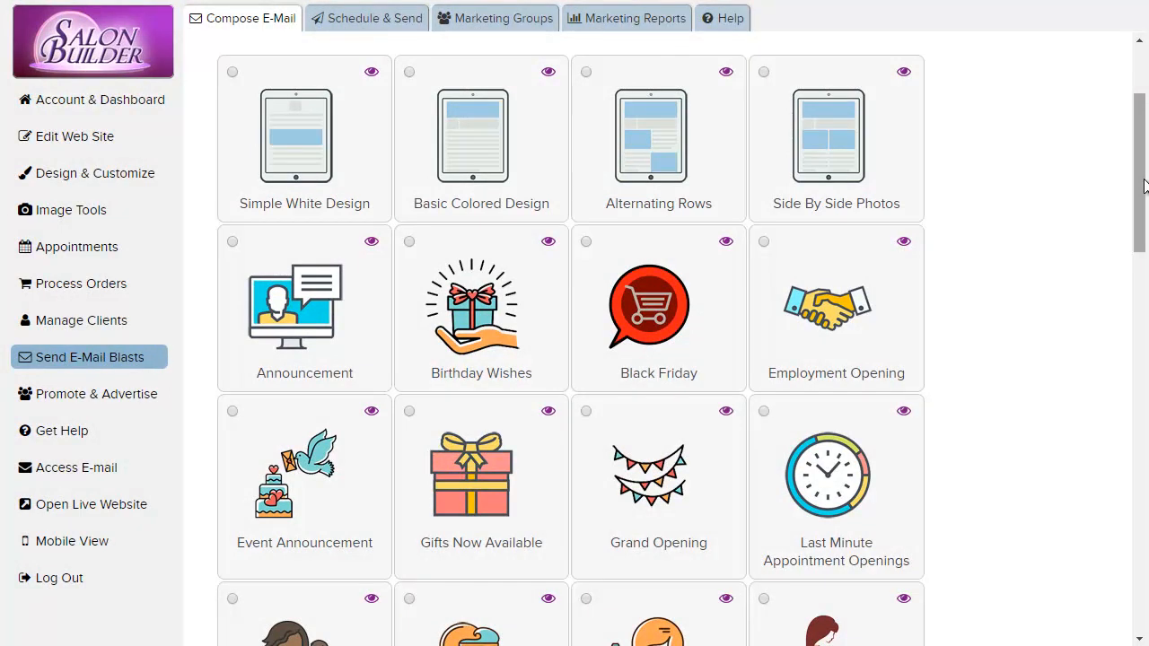
drag(1143, 186, 1136, 584)
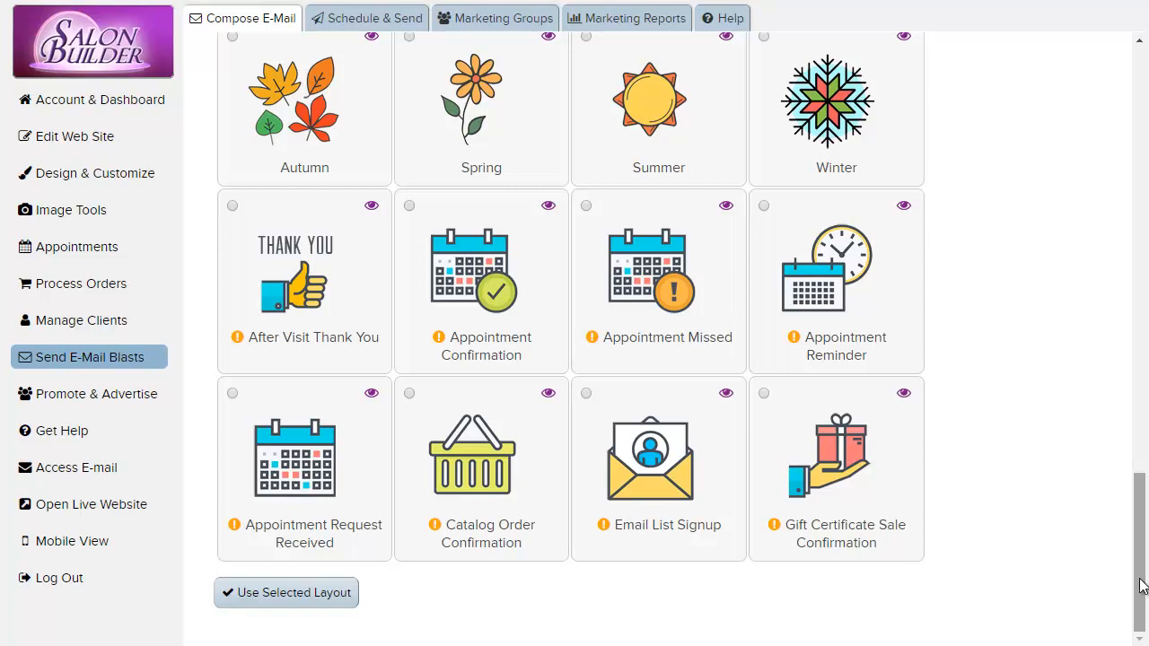
drag(1139, 547, 1133, 189)
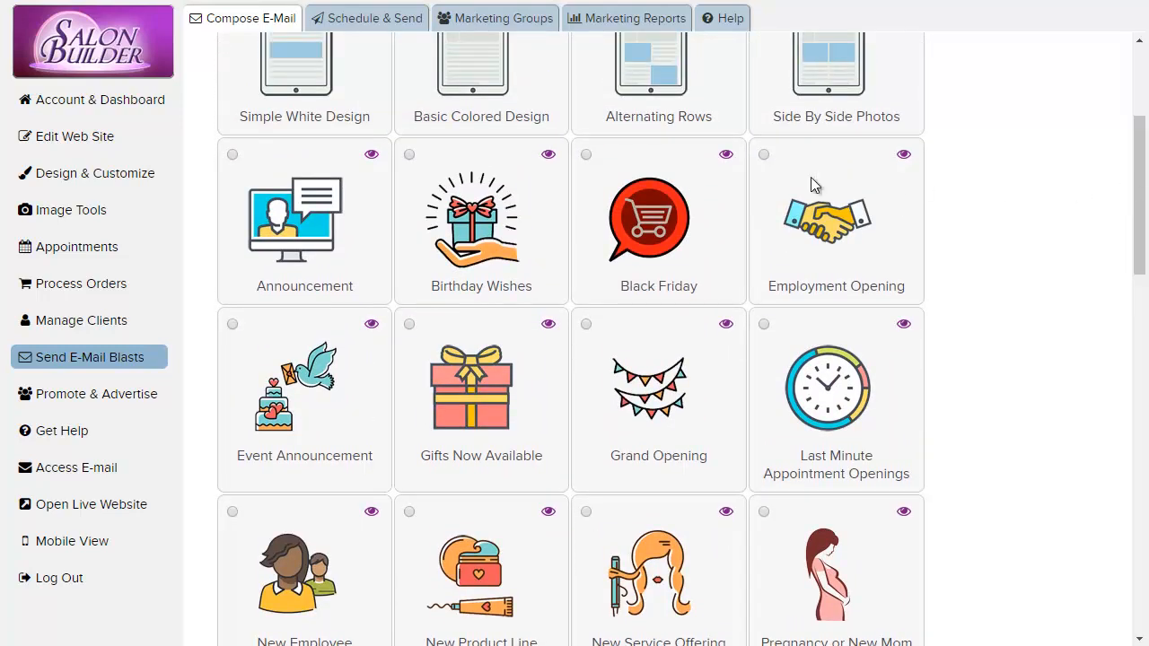
Preview the Birthday Wishes, Christmas & Hanukkah and Spring email themes.
click(548, 157)
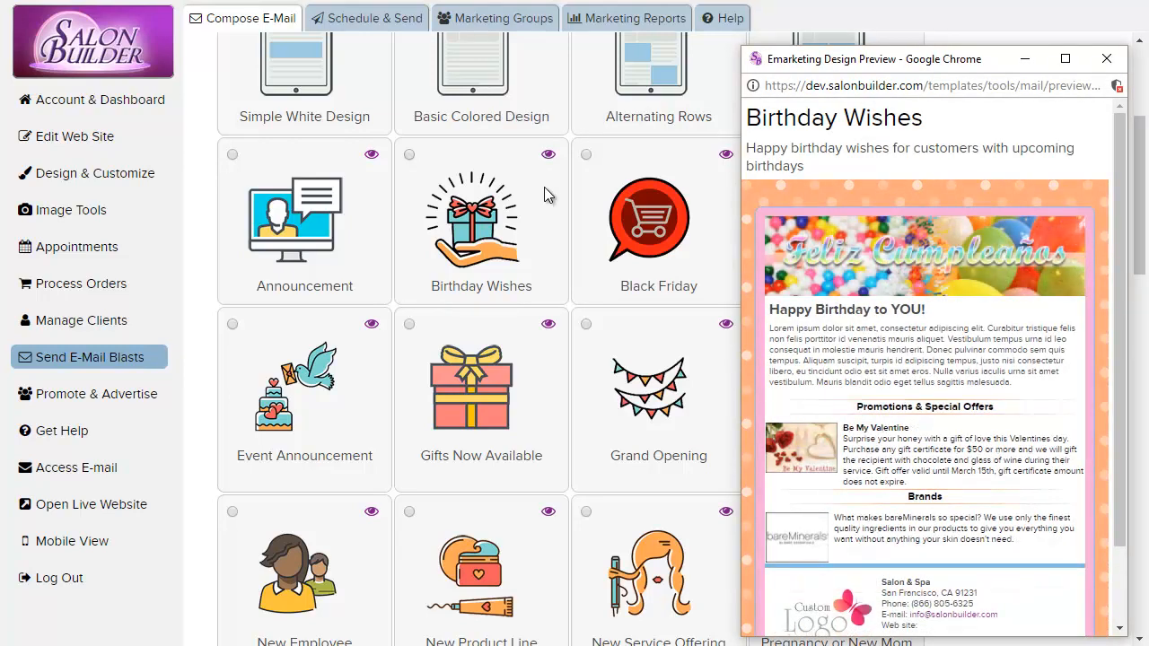
scroll(545, 189, down, 7)
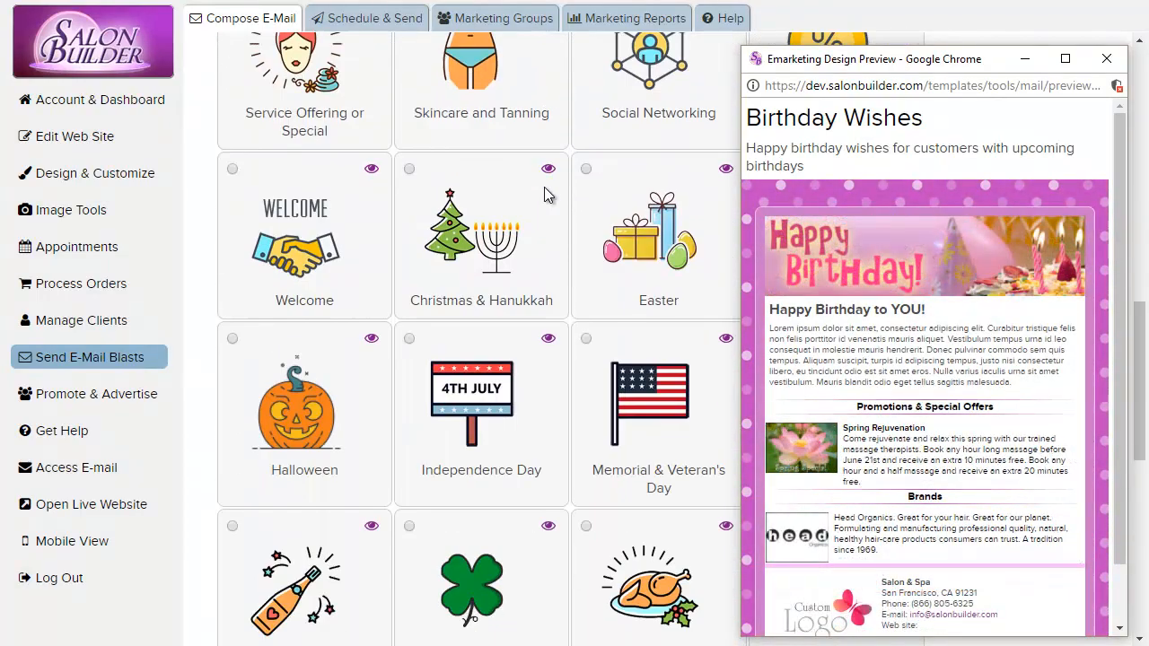
click(547, 169)
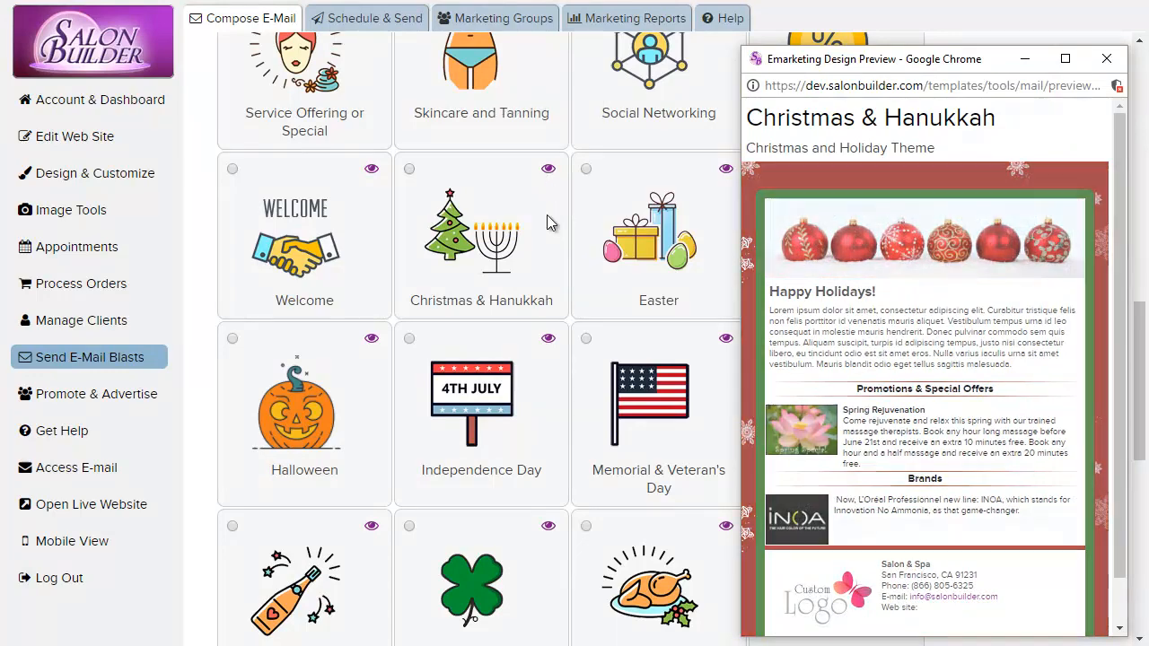
scroll(546, 218, down, 5)
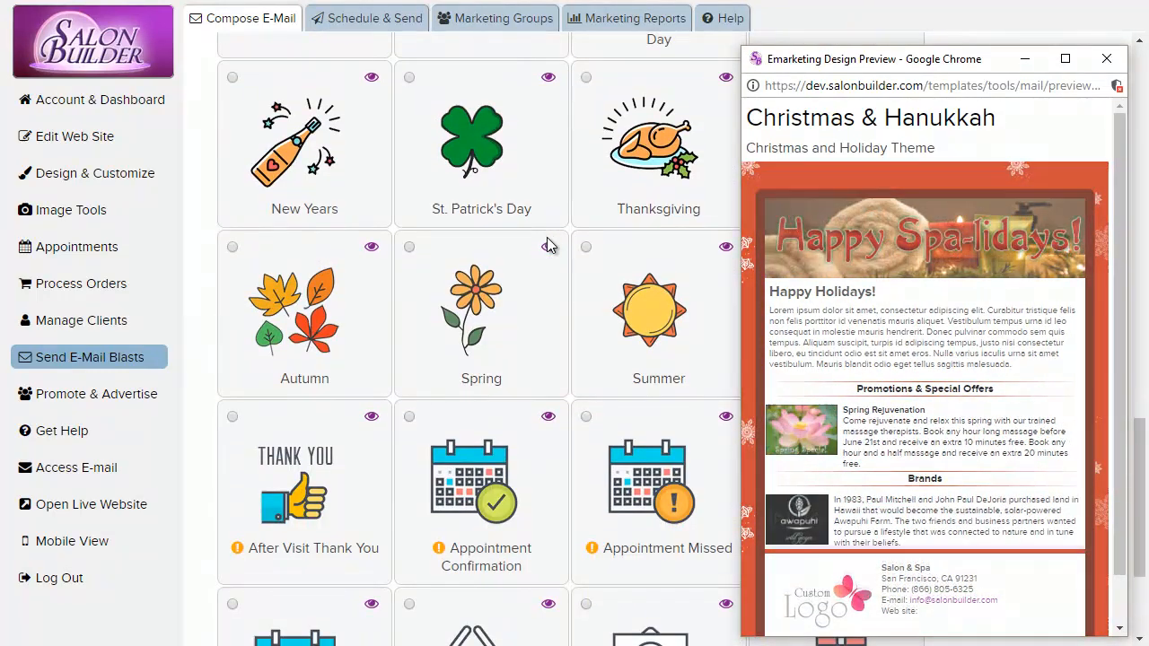
click(548, 246)
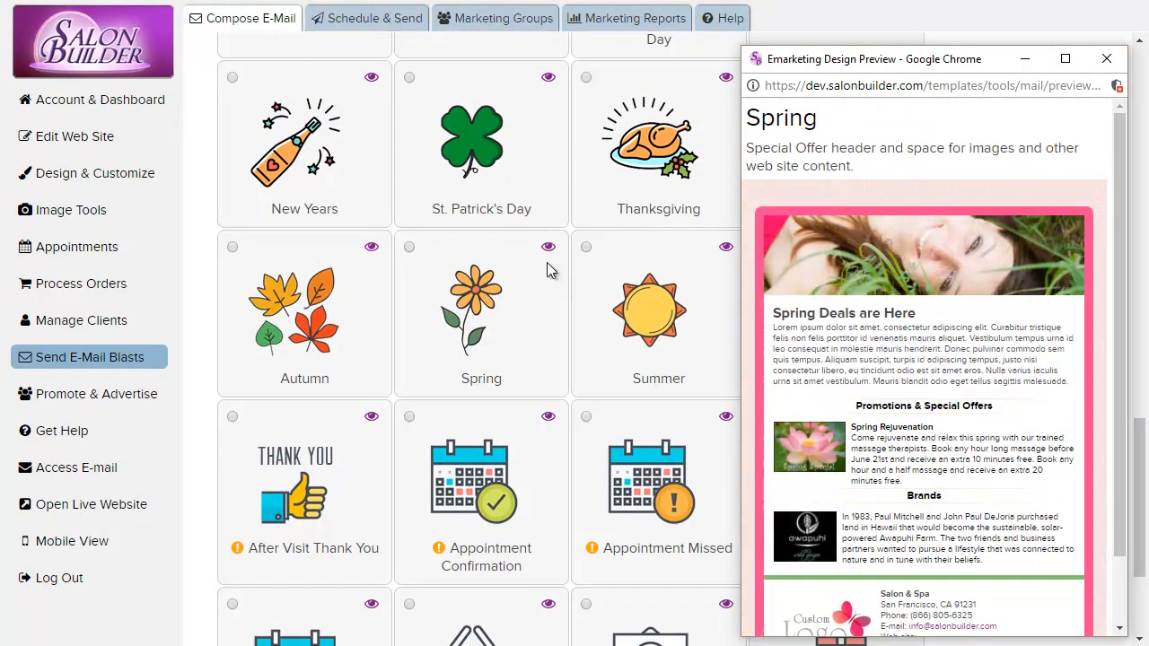
Choose the Spring theme and look through the Themed Headers and Other Headers groups.
click(467, 306)
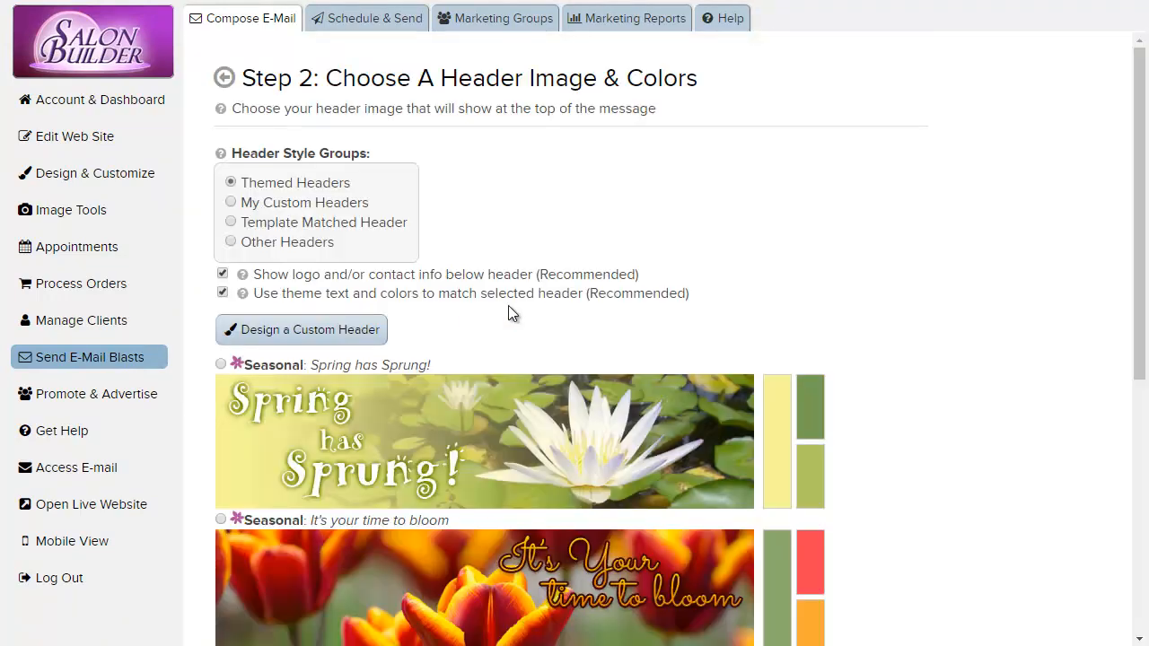
drag(1139, 202, 1136, 383)
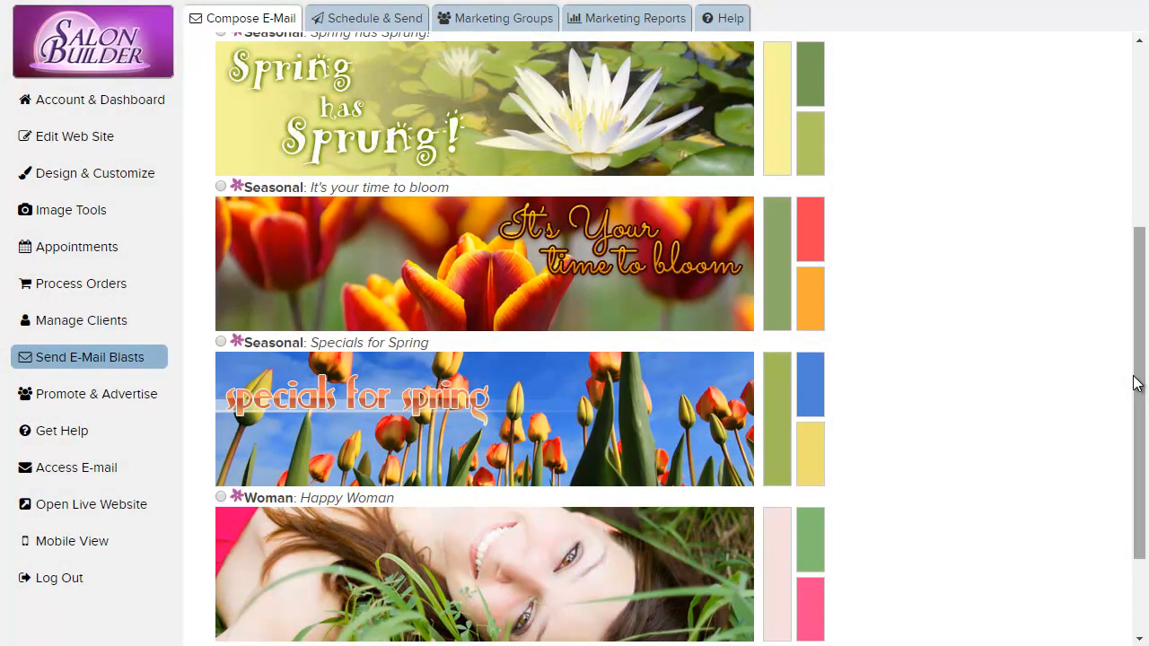
drag(1137, 384, 1144, 165)
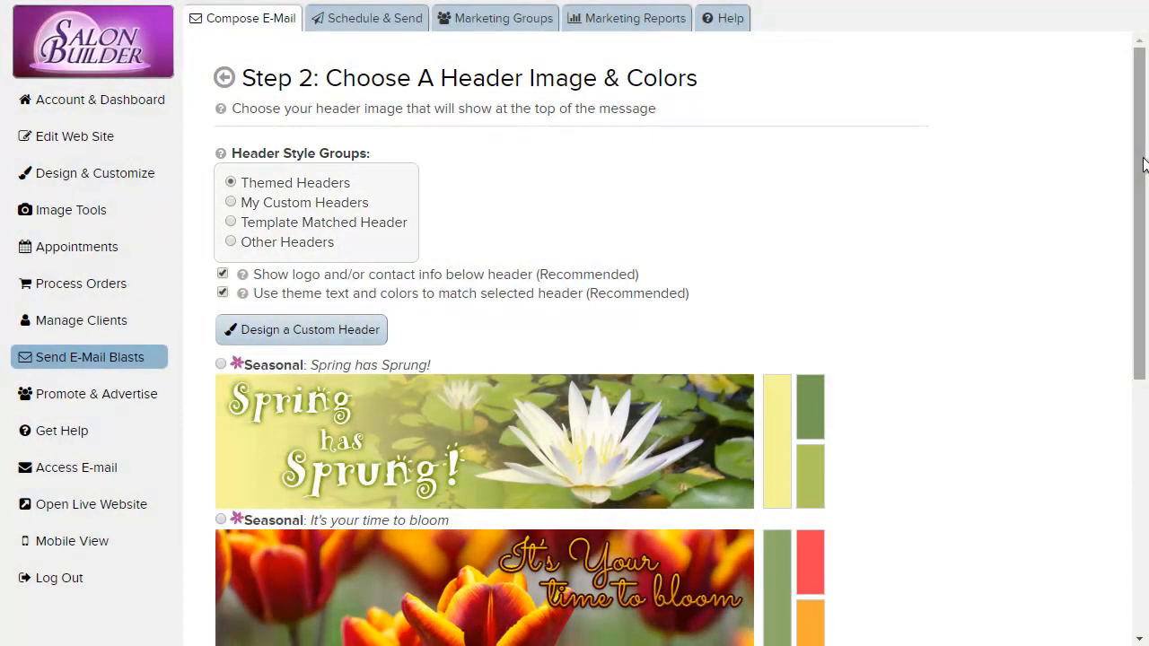
click(305, 243)
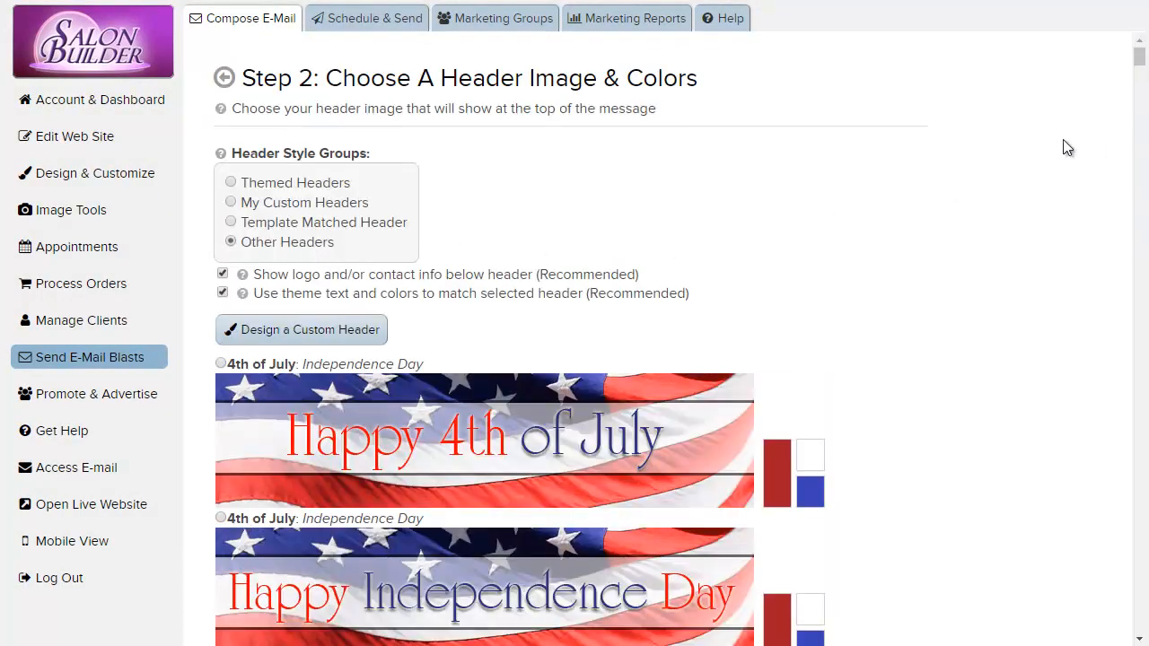
mouse_move(1144, 63)
mouse_down()
mouse_move(1139, 225)
mouse_move(1139, 56)
mouse_up()
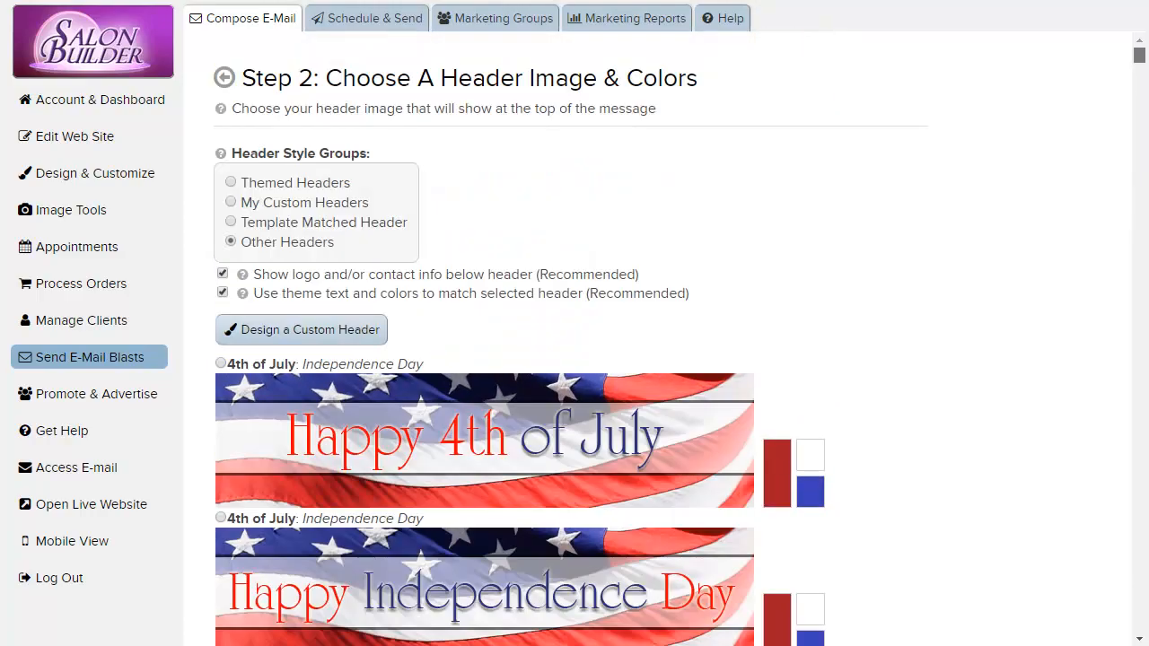
Start a custom header with the Hair background image and the darkblue color scheme.
click(304, 331)
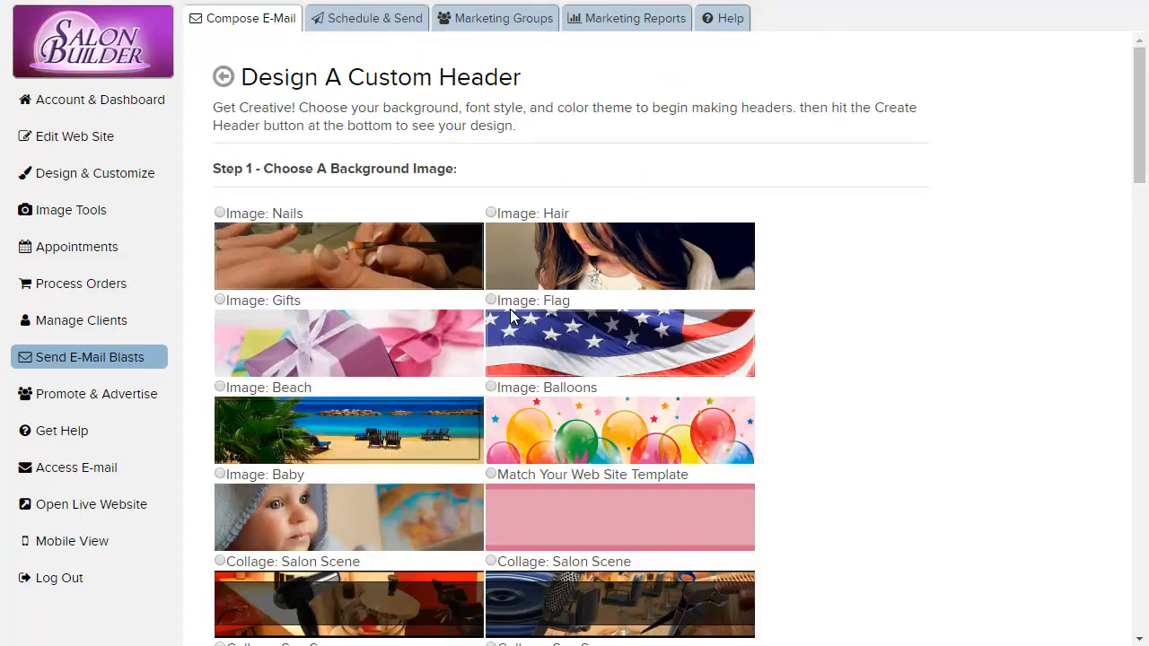
click(597, 243)
scroll(867, 312, down, 10)
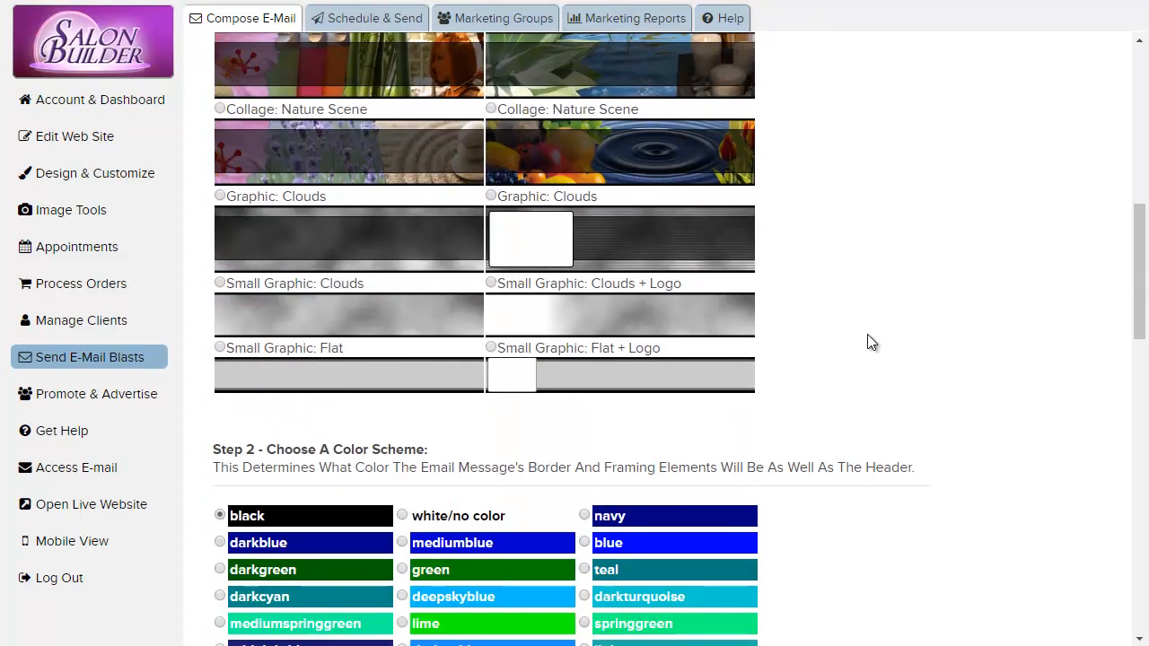
scroll(867, 334, down, 2)
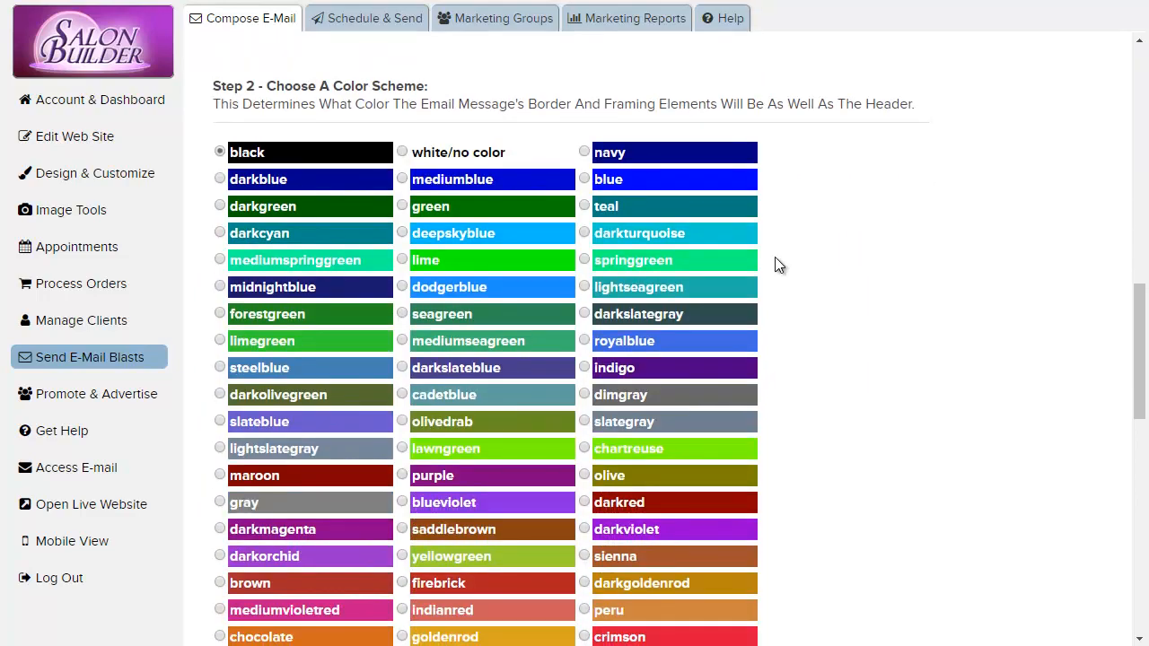
click(274, 182)
Replace the custom header's text with "Nails Special!".
scroll(872, 261, down, 10)
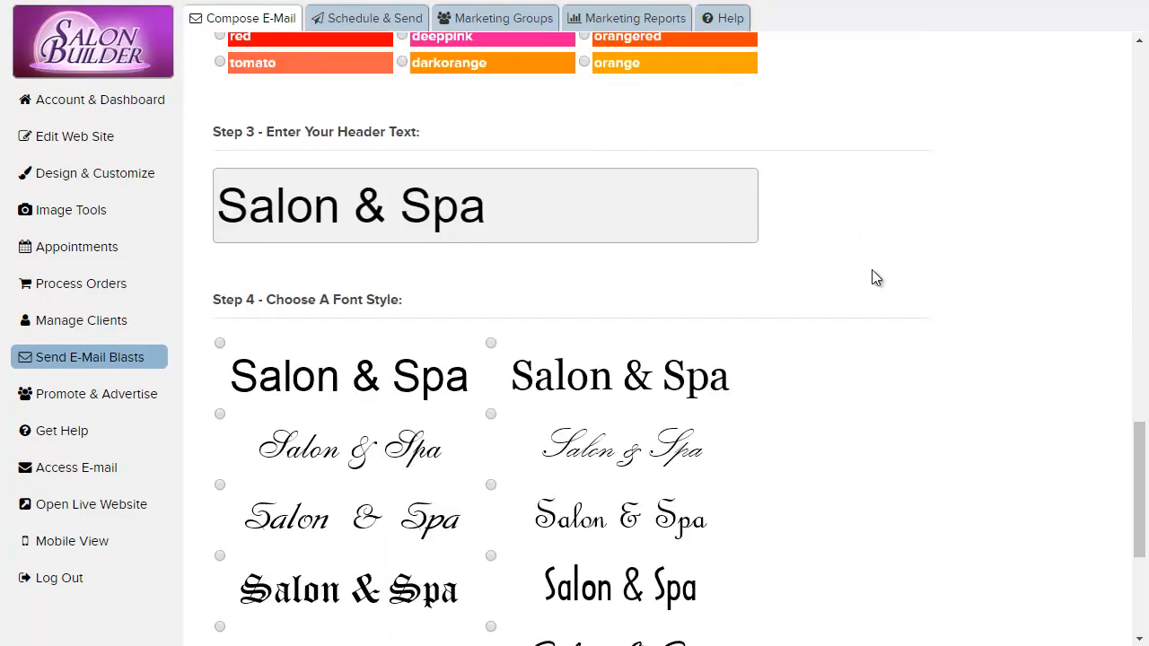
drag(559, 210, 182, 221)
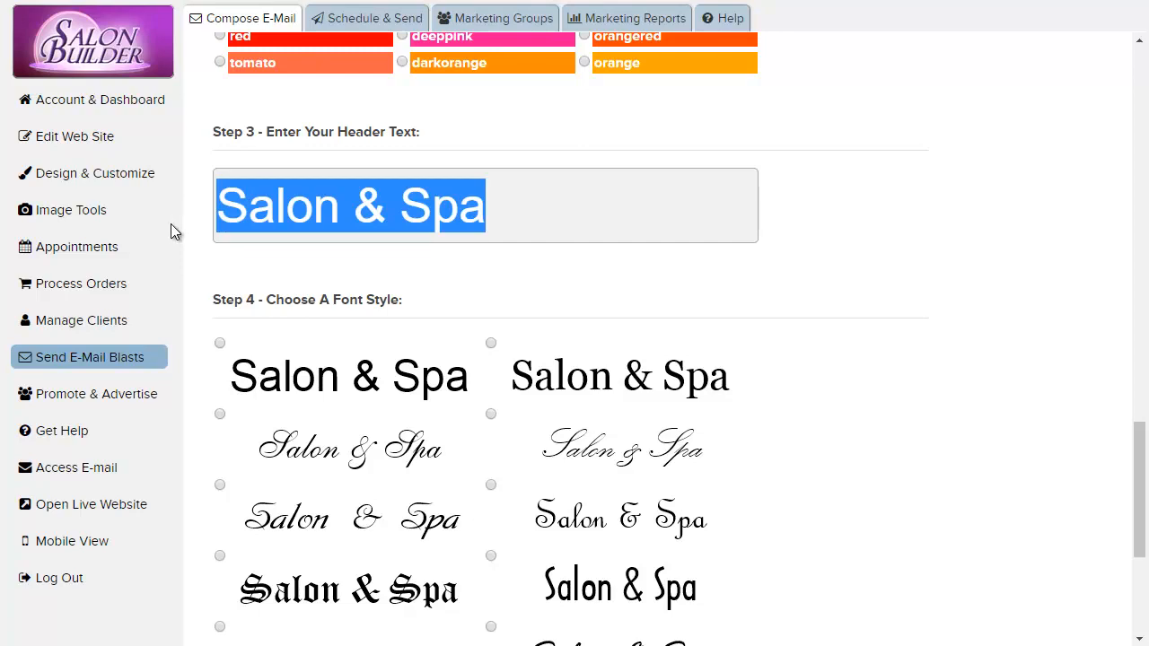
text(Nails Special)
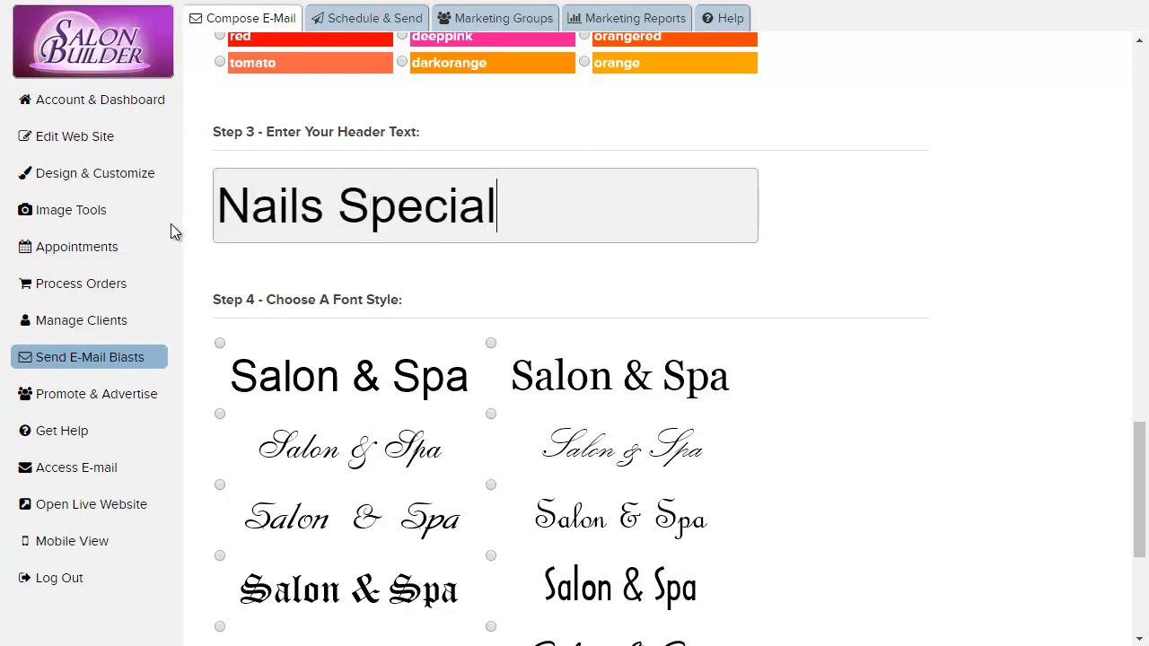
Generate the custom header in the slanted brush-script font of the fifth row and save the header file.
scroll(933, 427, down, 3)
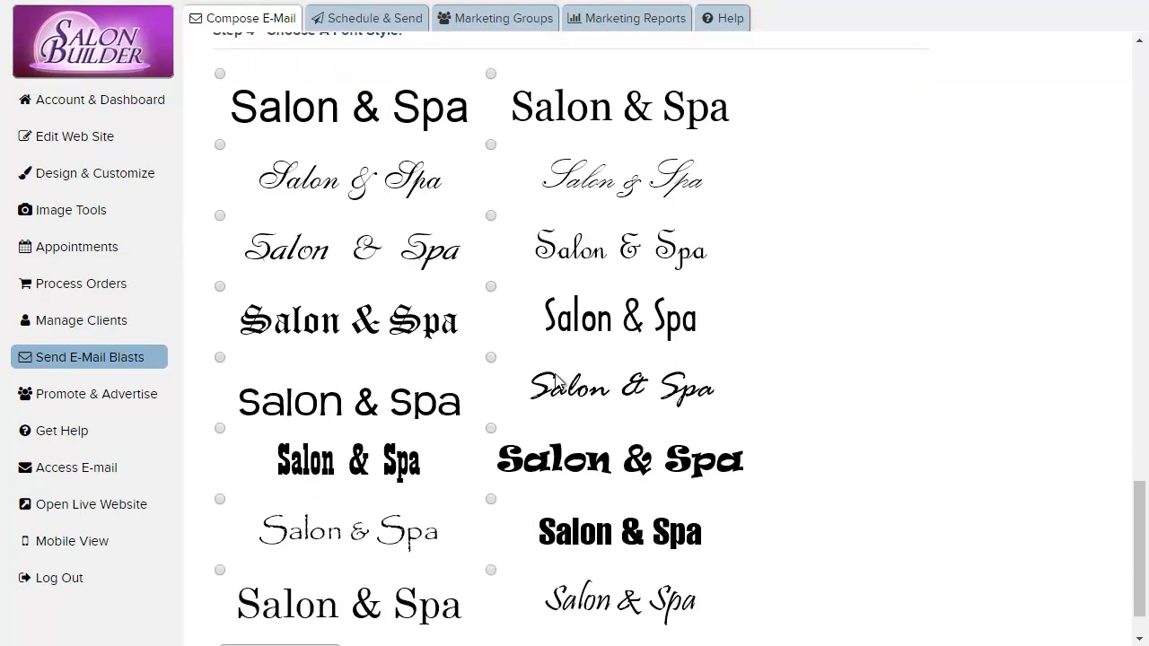
click(556, 384)
scroll(803, 385, down, 1)
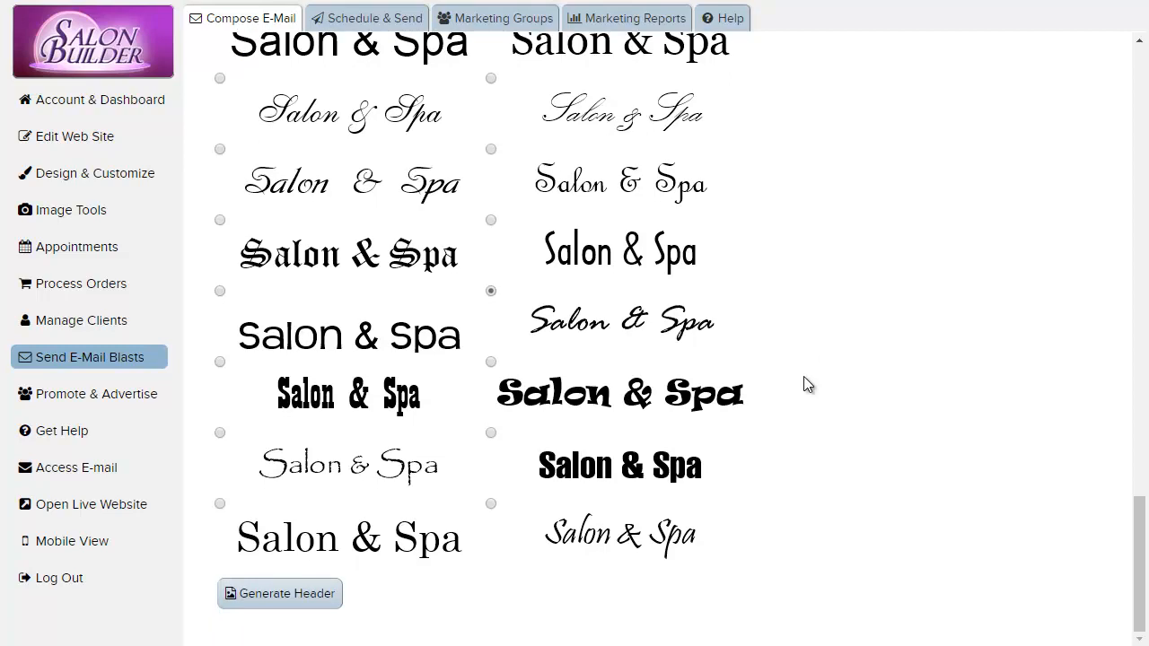
click(258, 607)
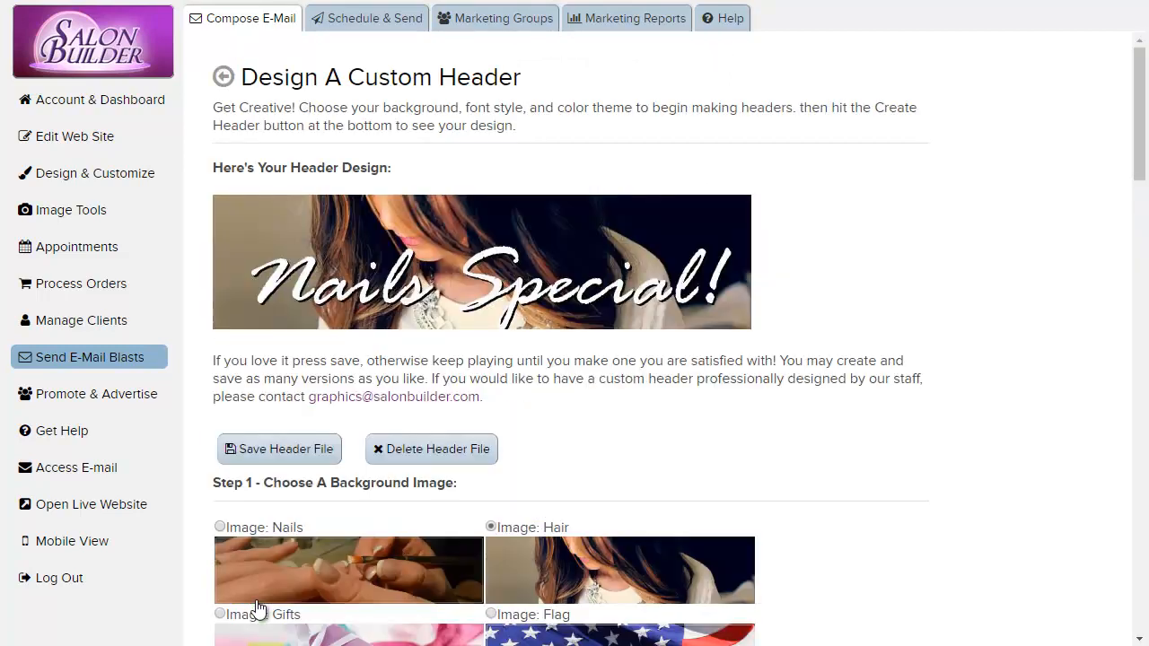
click(288, 451)
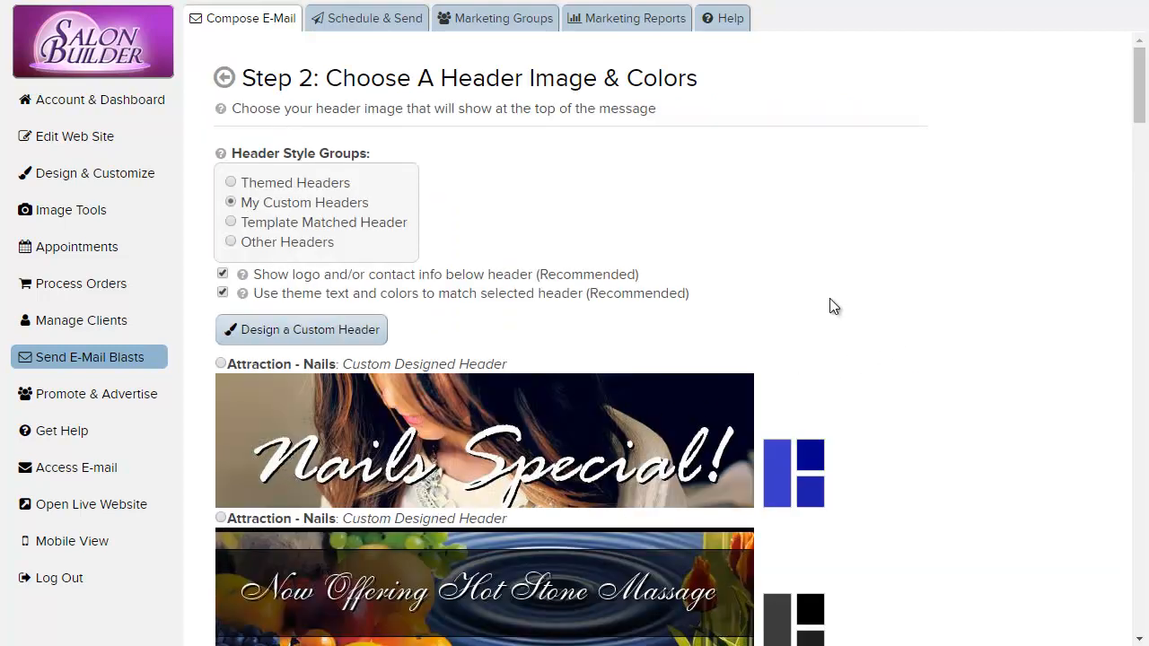
Return to the Themed Headers group and use the "It's your time to bloom" header for the email.
click(323, 184)
drag(1142, 122, 1142, 298)
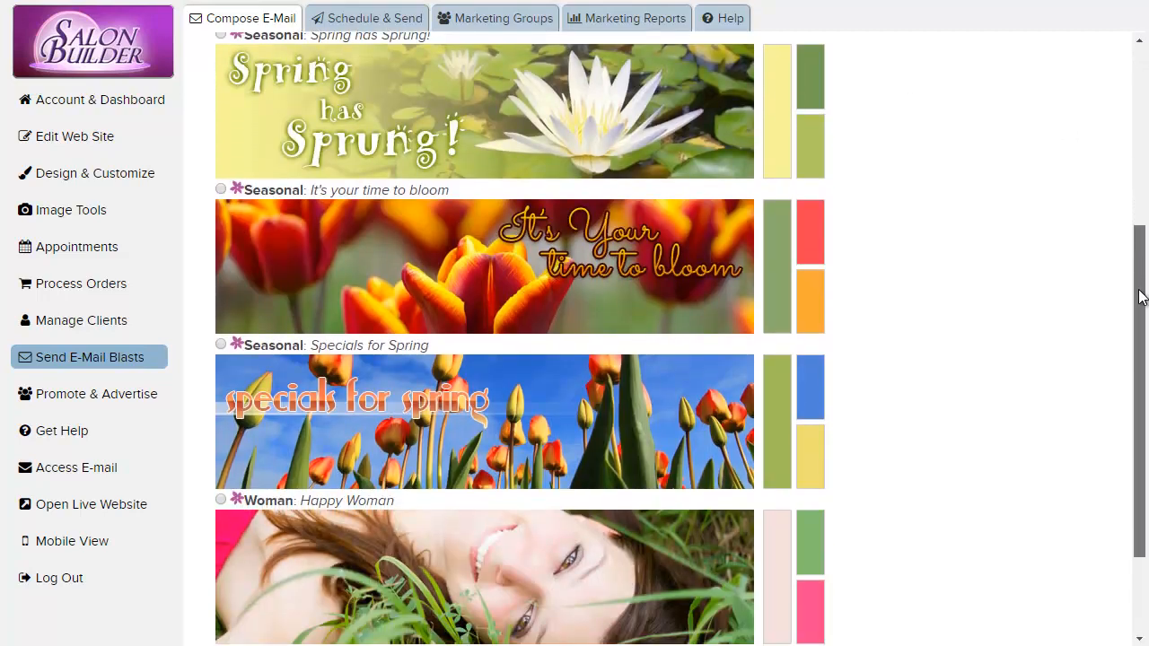
click(467, 281)
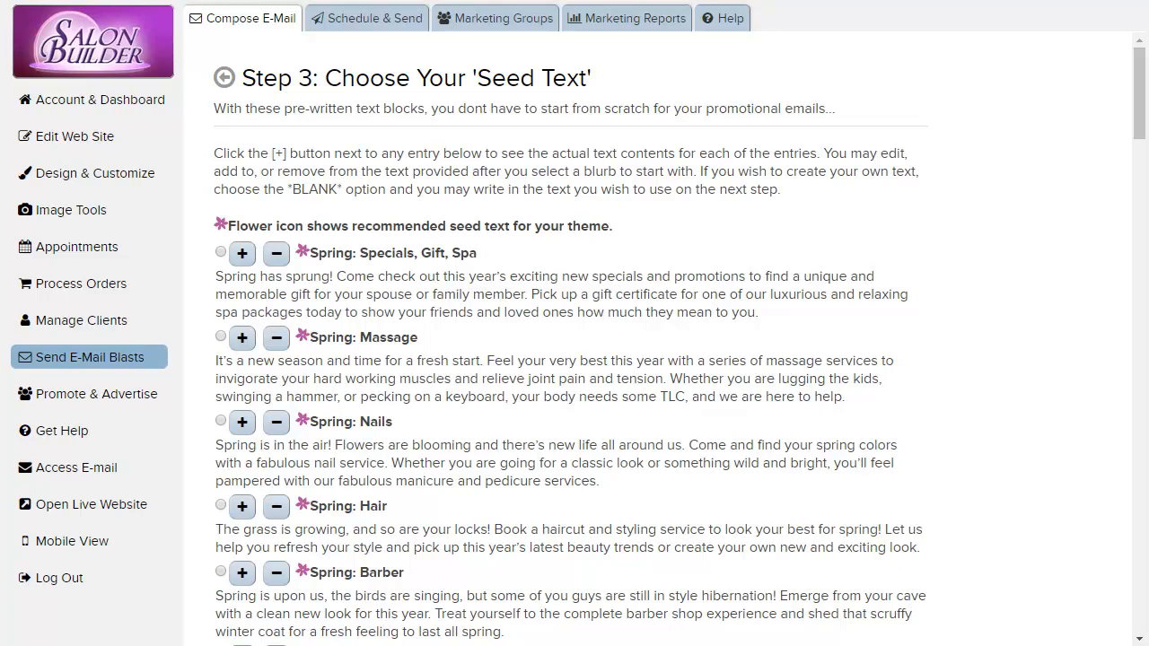
Look through the seed texts, including Birthday: Birthday, Beauty, and choose Spring: Nails for the message.
scroll(571, 339, down, 2)
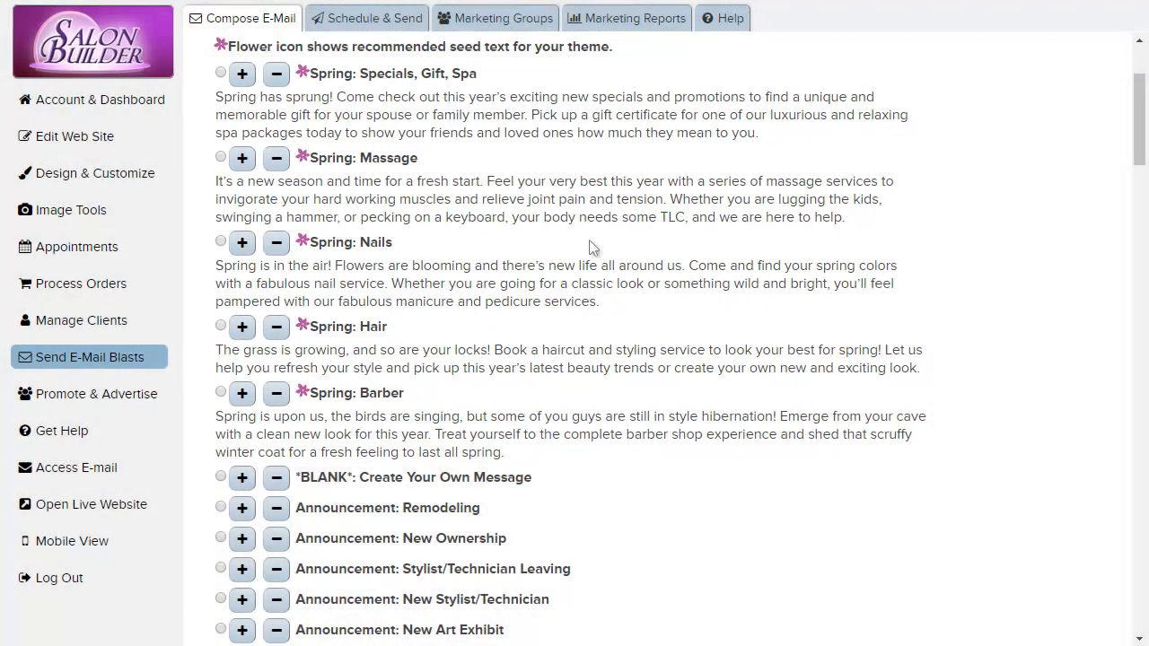
scroll(588, 240, down, 5)
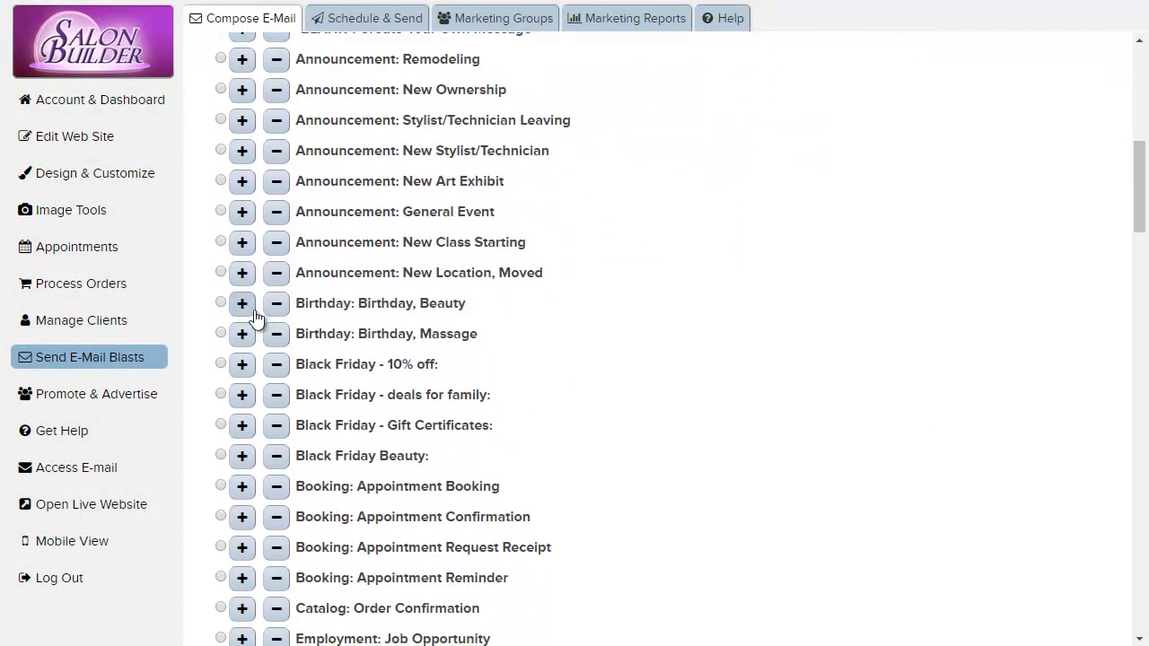
click(242, 306)
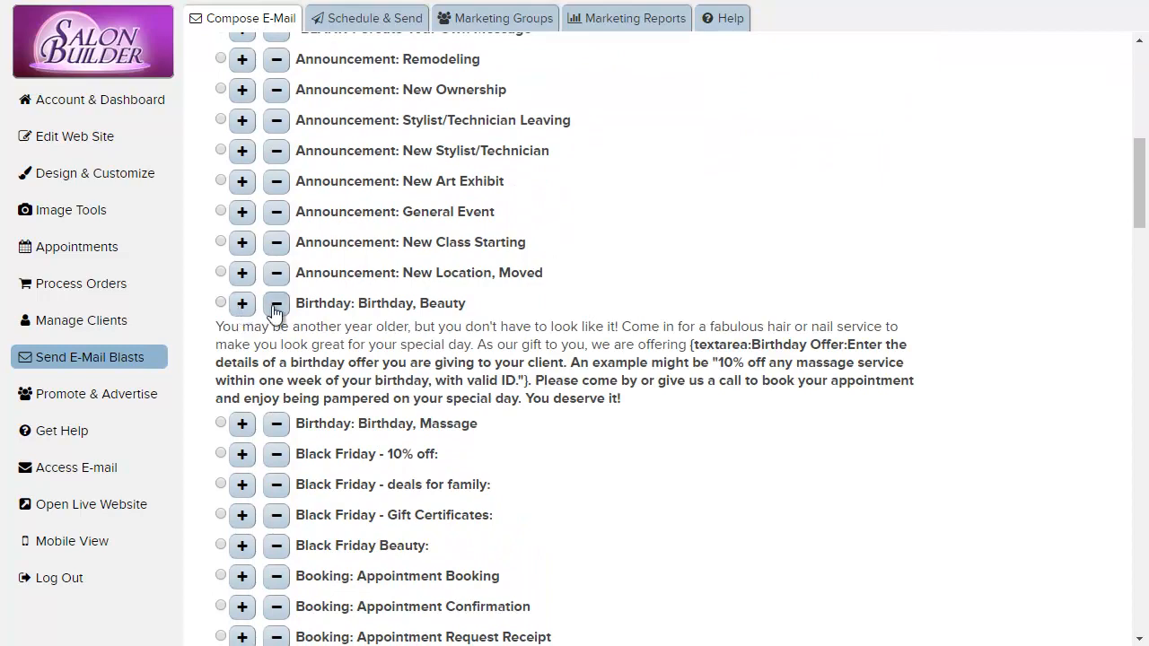
click(275, 306)
scroll(637, 267, up, 8)
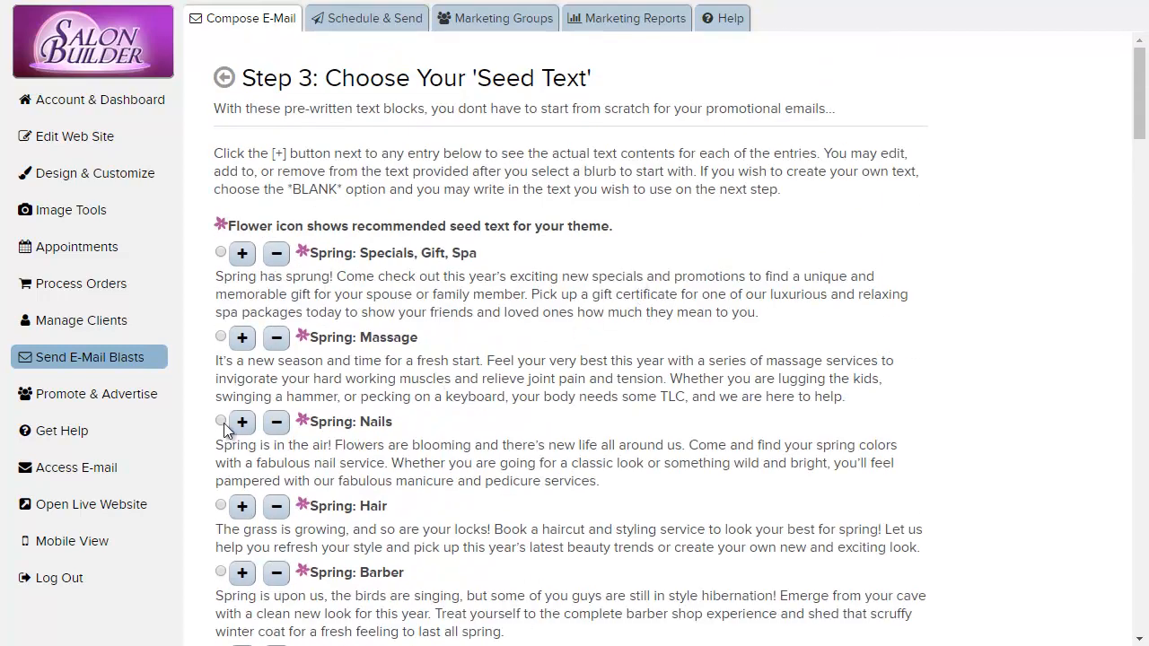
click(219, 420)
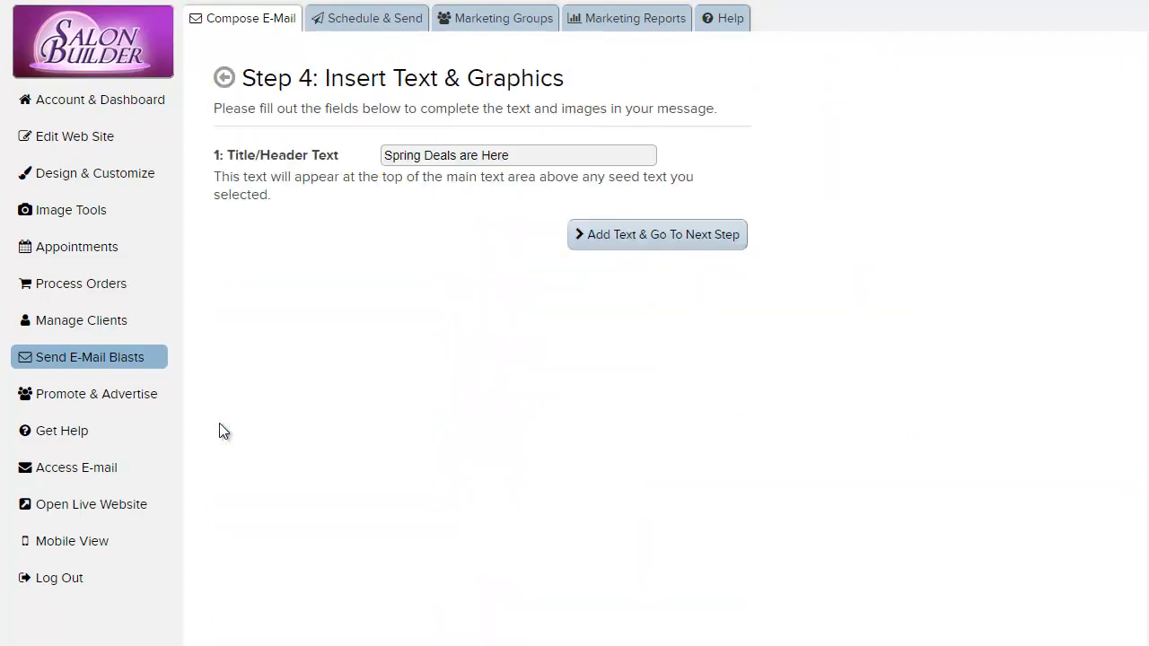
Set the message's title text to "Get your hands & feet ready for spring!" and continue to the website content step.
click(551, 153)
drag(551, 153, 348, 161)
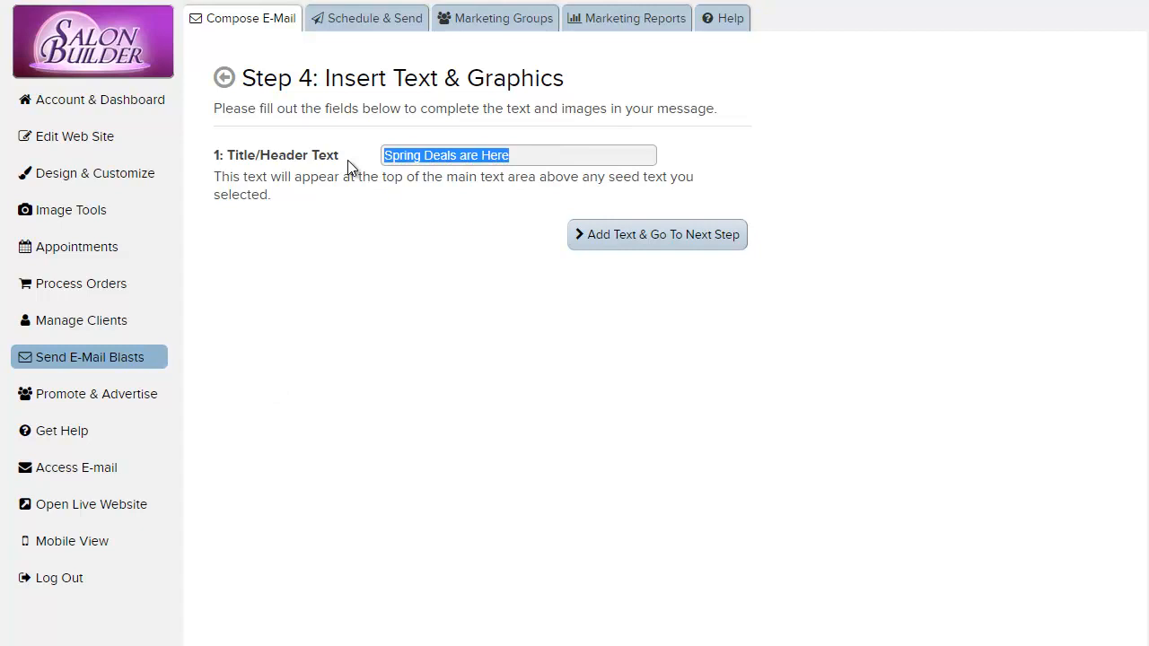
key(BackSpace)
text(Get your)
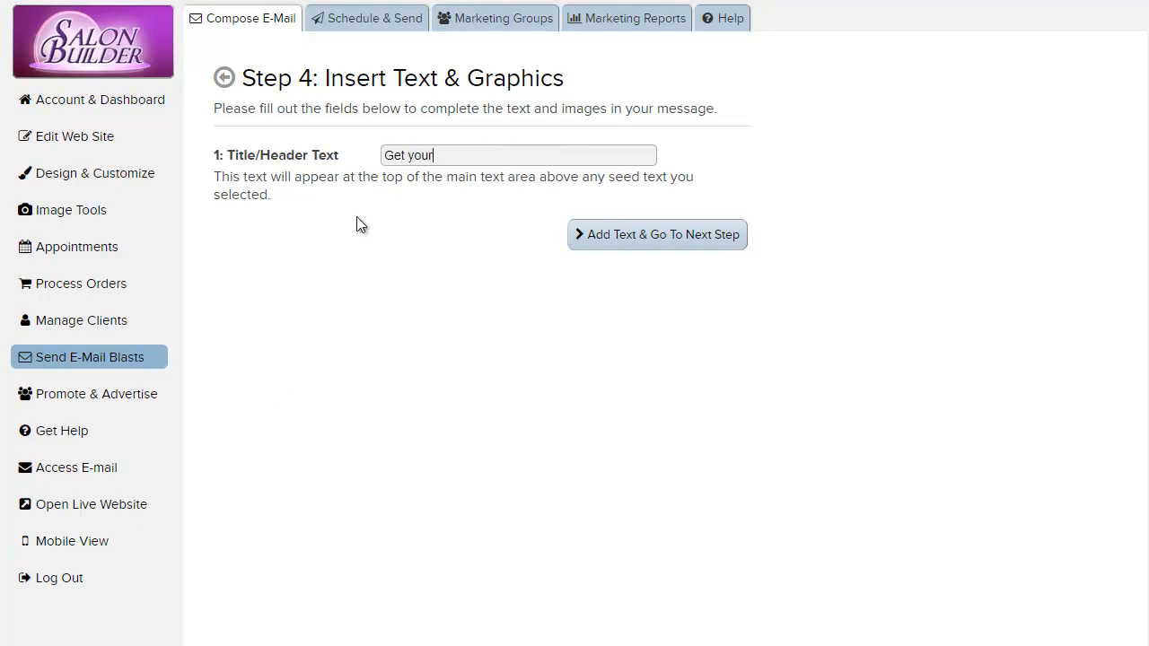
text( hands & feet ready for spring!)
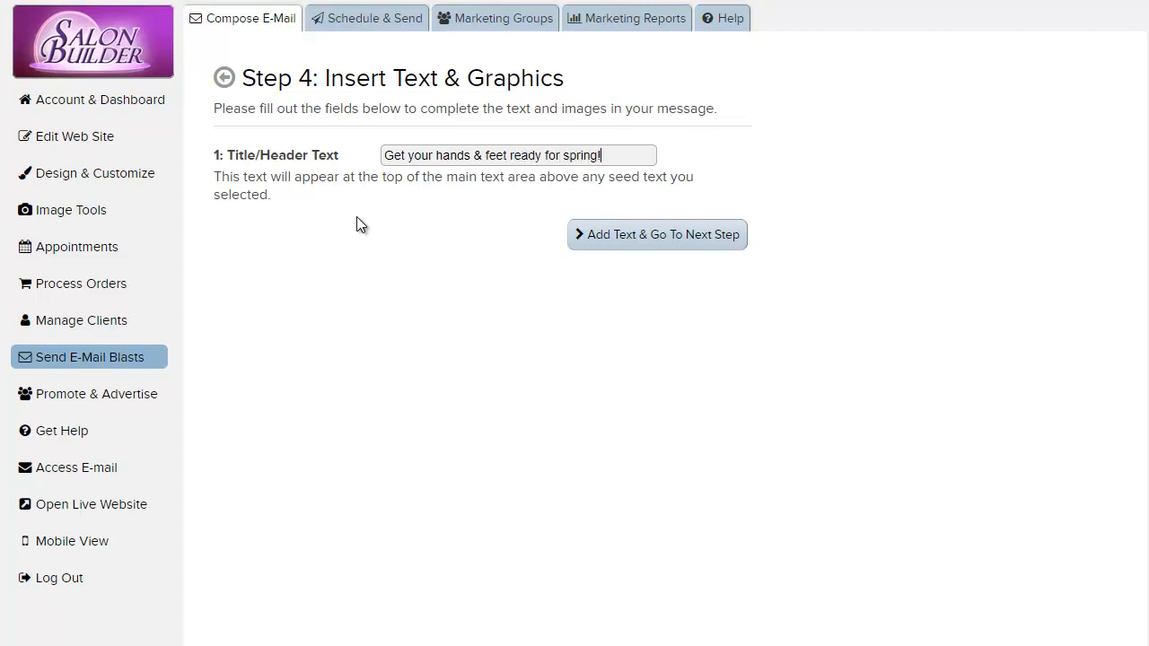
click(691, 240)
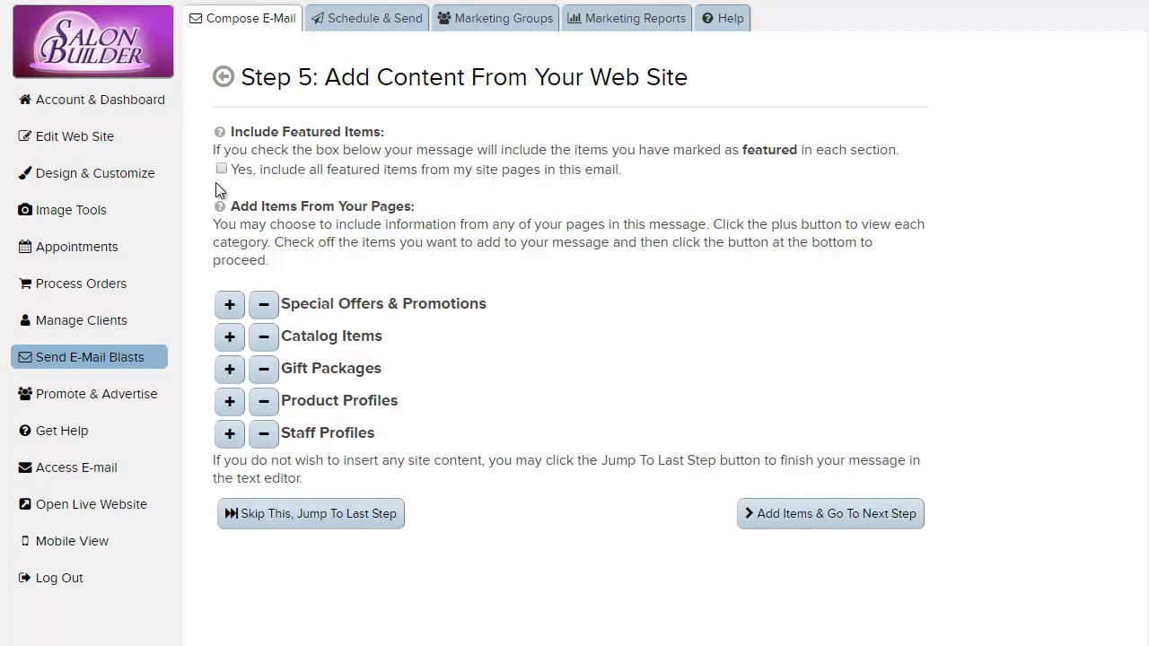
Add the Spring Rejuvenation promotion from the Special Offers & Promotions category to the message and collapse the category.
click(230, 304)
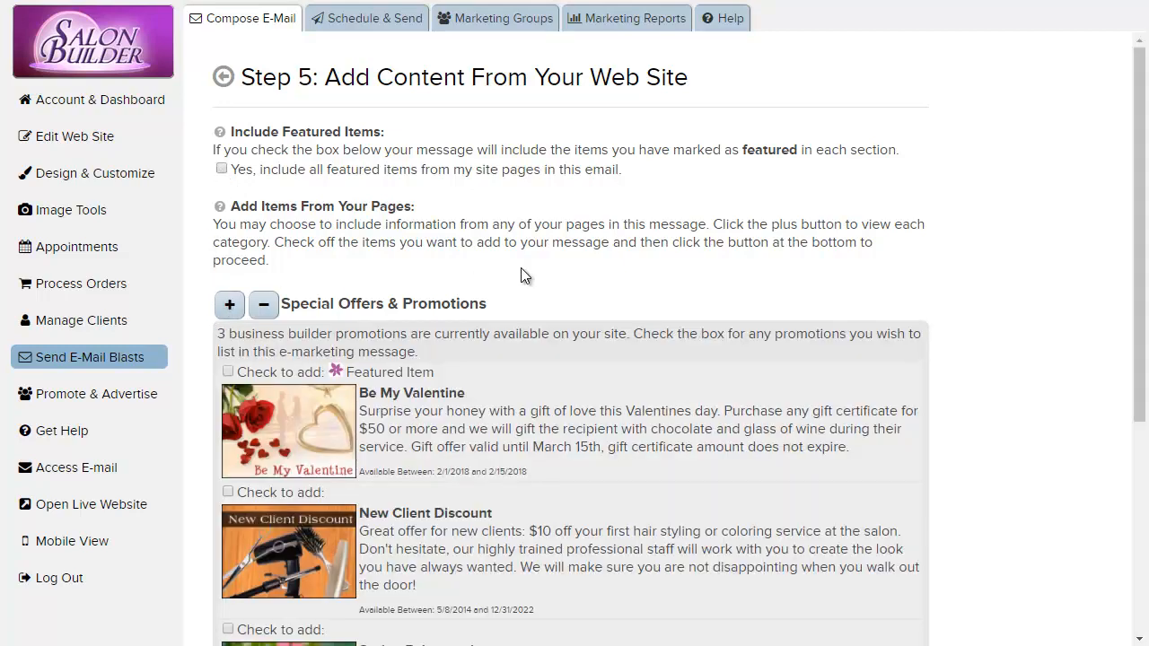
scroll(1008, 255, down, 2)
scroll(1009, 256, down, 1)
click(452, 418)
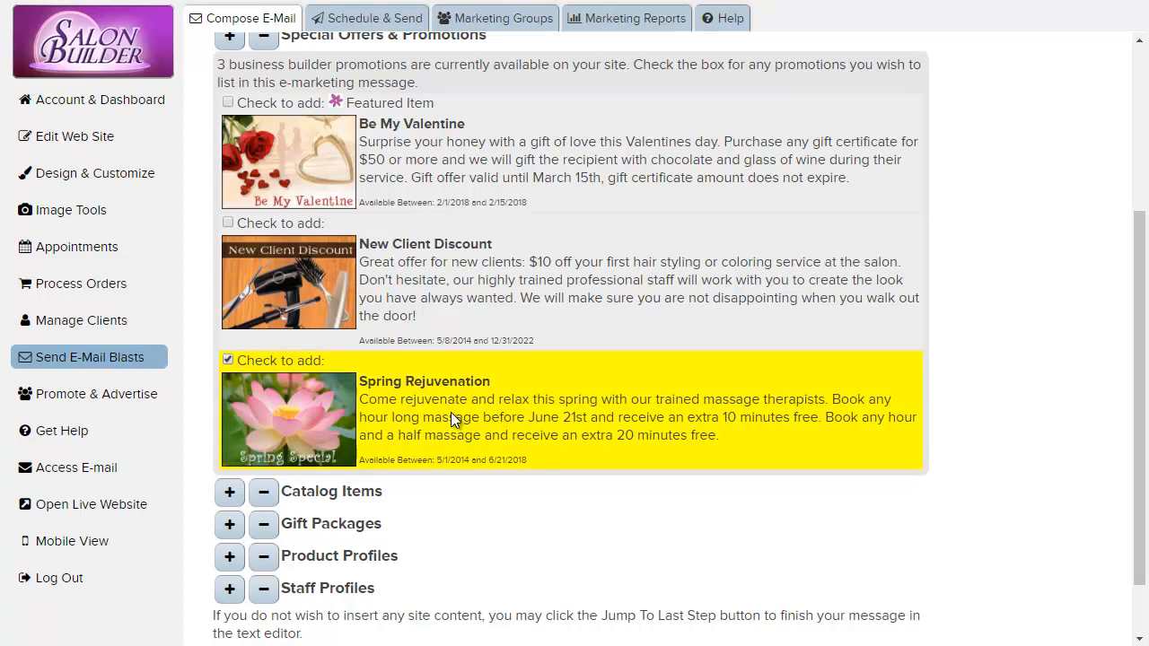
click(260, 37)
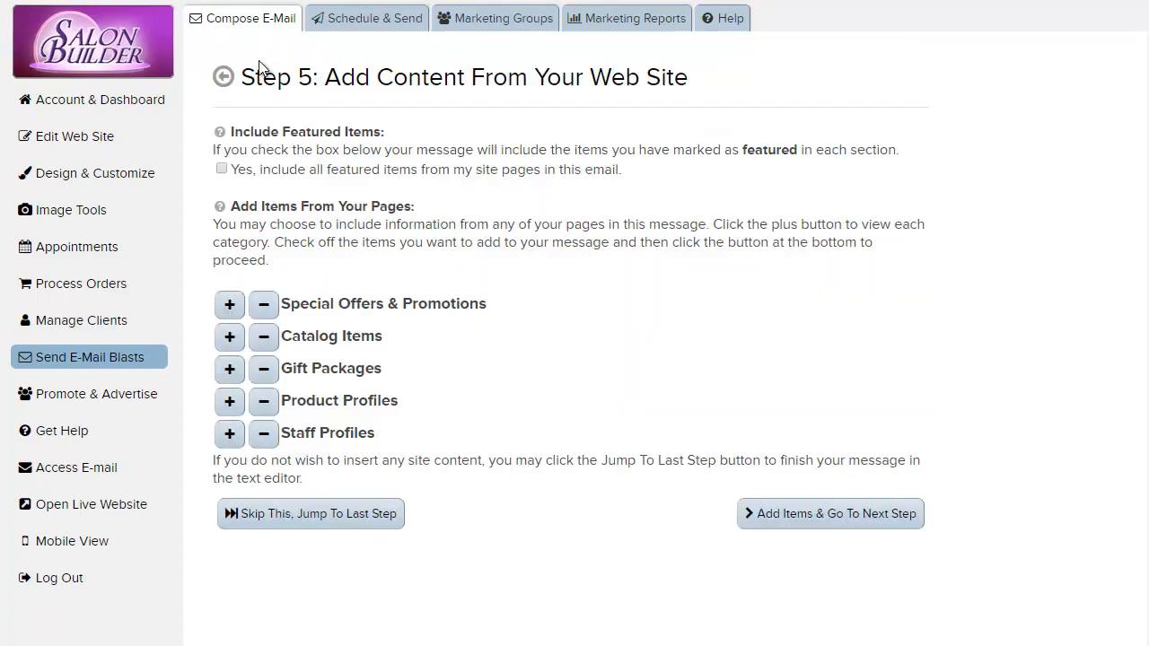
Add the Girls Spa Day package from the Gift Packages category and continue to the Edit & Save step.
click(229, 369)
scroll(691, 323, down, 3)
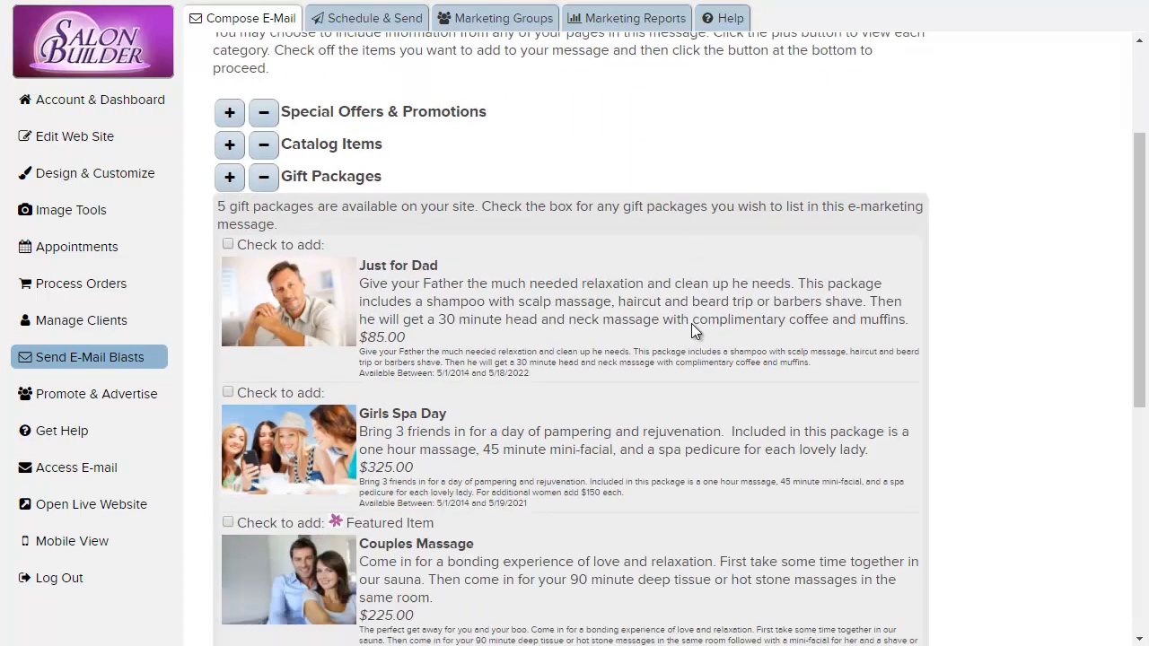
click(439, 369)
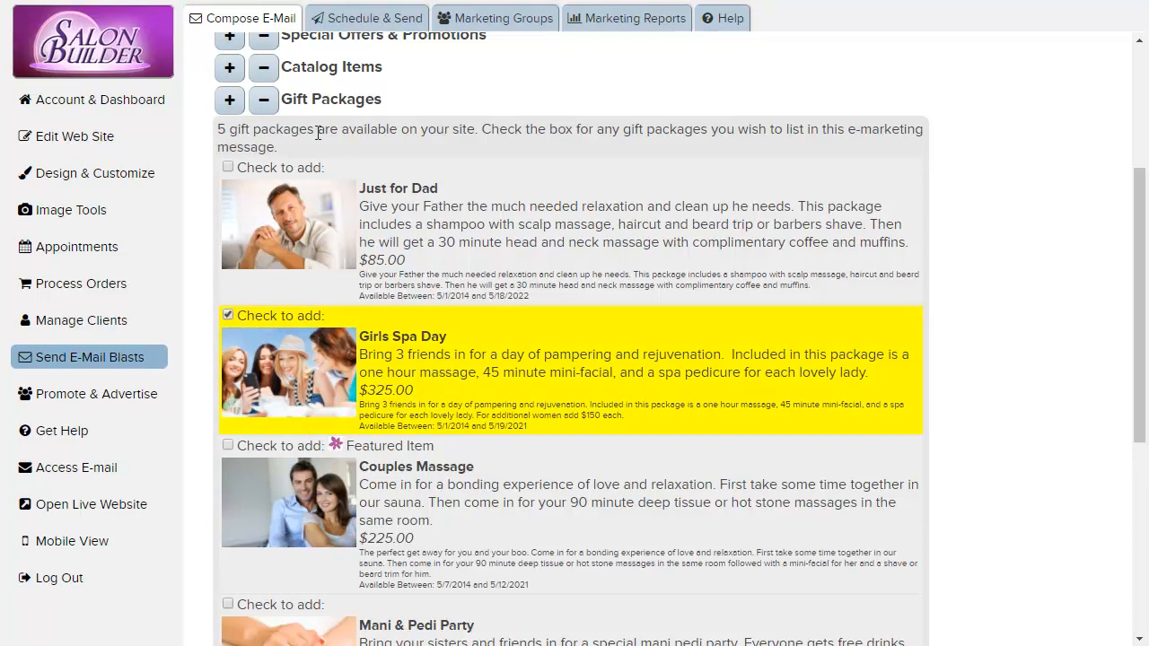
click(263, 98)
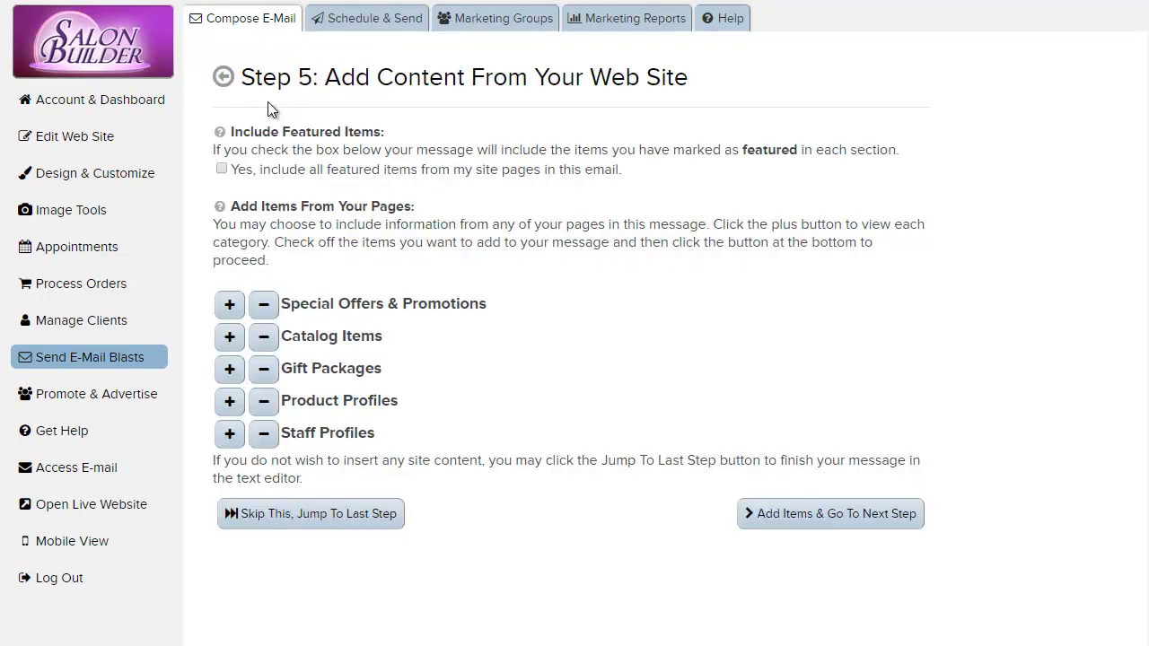
click(833, 517)
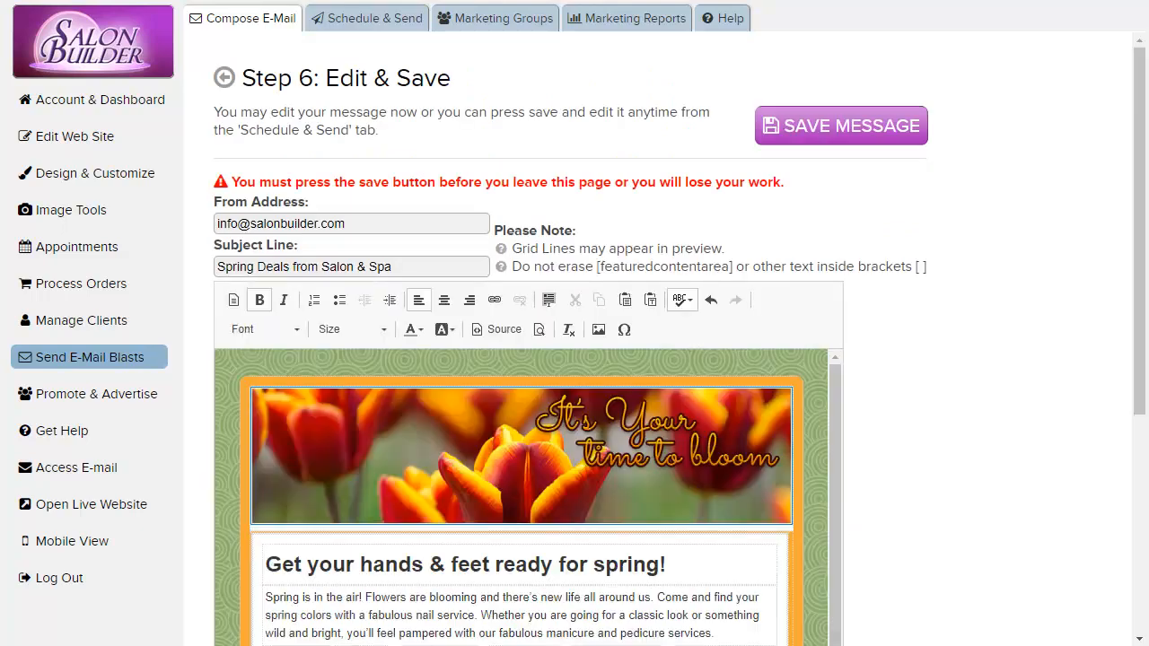
Italicize the introductory spring paragraph below the message's title.
drag(1141, 106, 1145, 255)
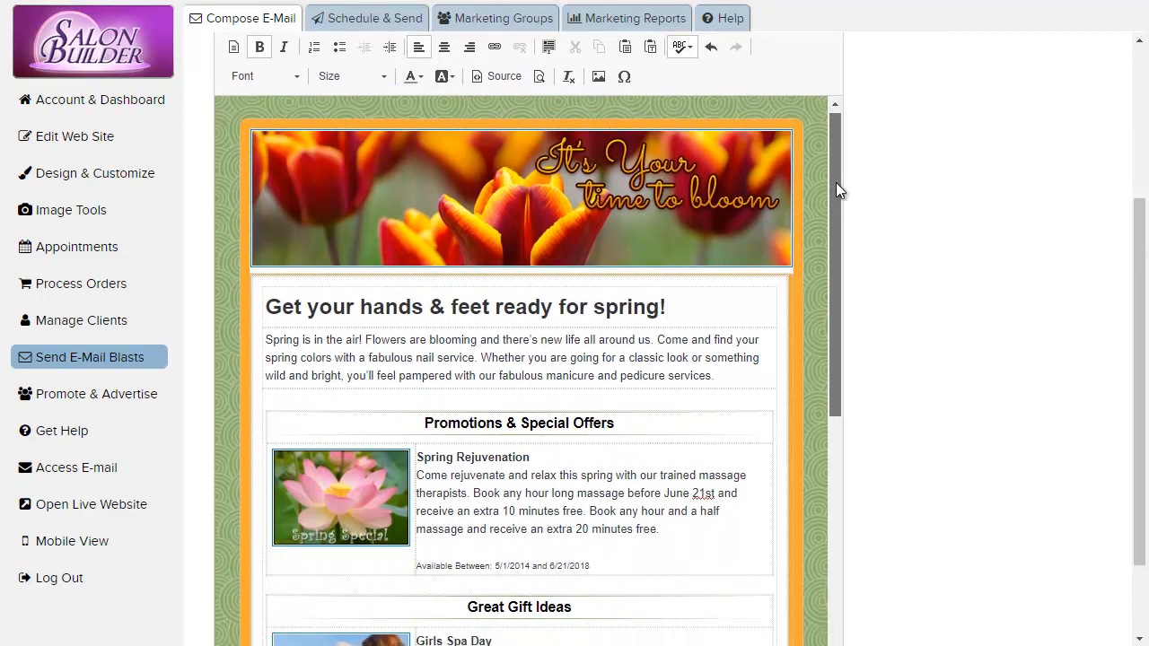
mouse_move(835, 188)
mouse_down()
mouse_move(838, 364)
mouse_move(839, 180)
mouse_up()
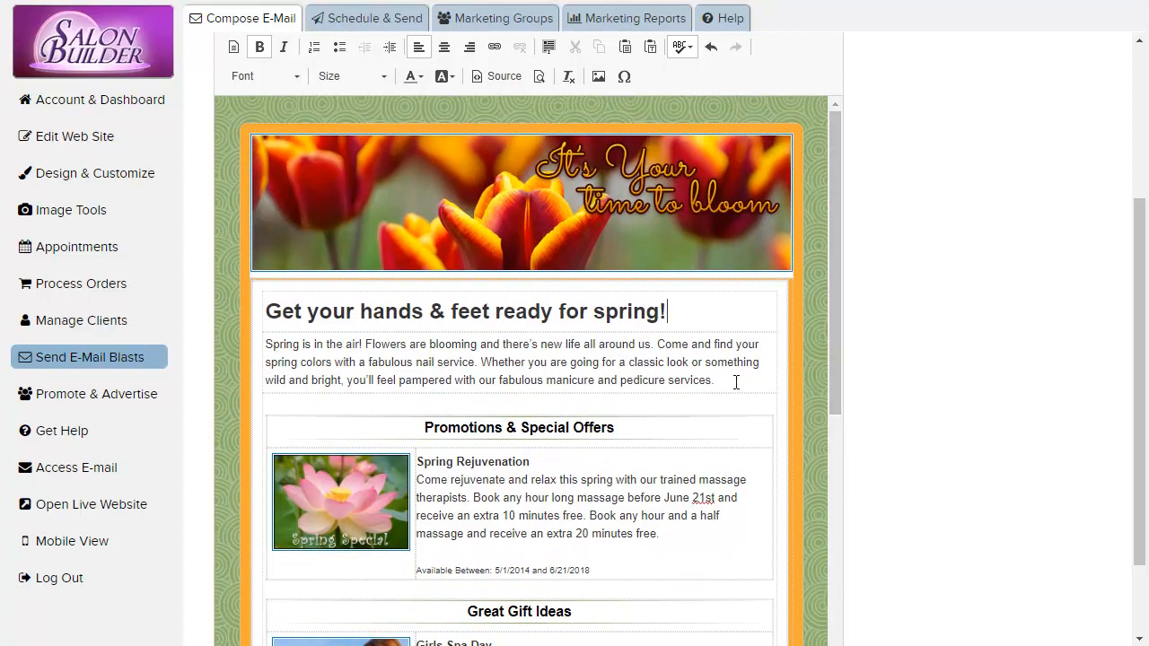
drag(738, 382, 328, 353)
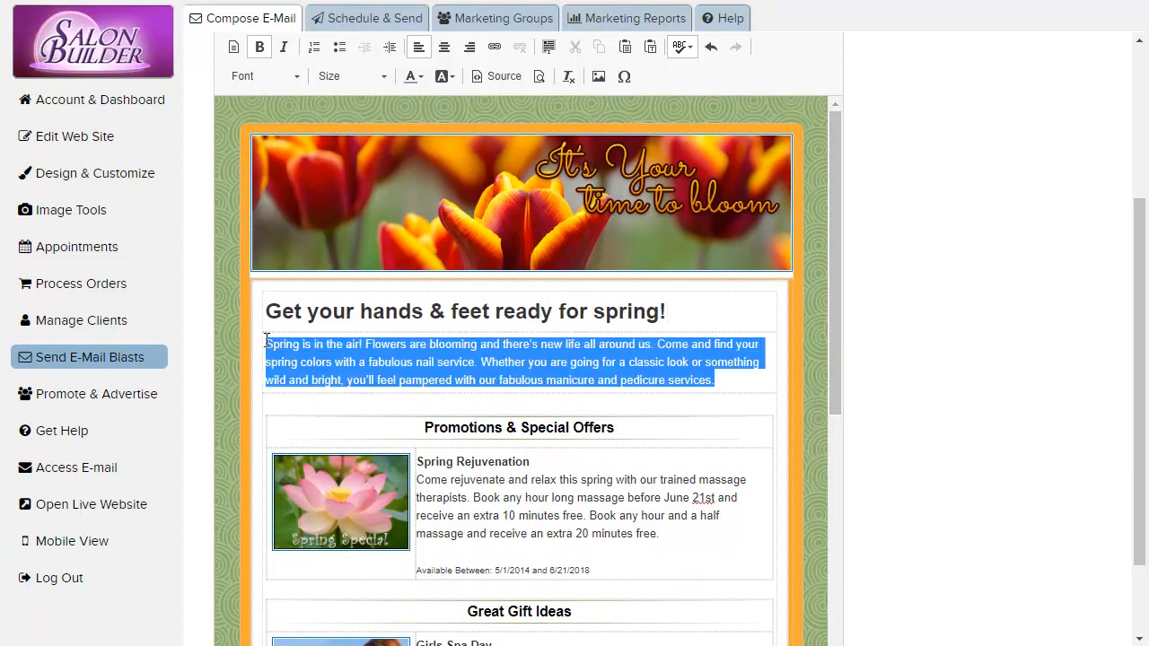
click(286, 47)
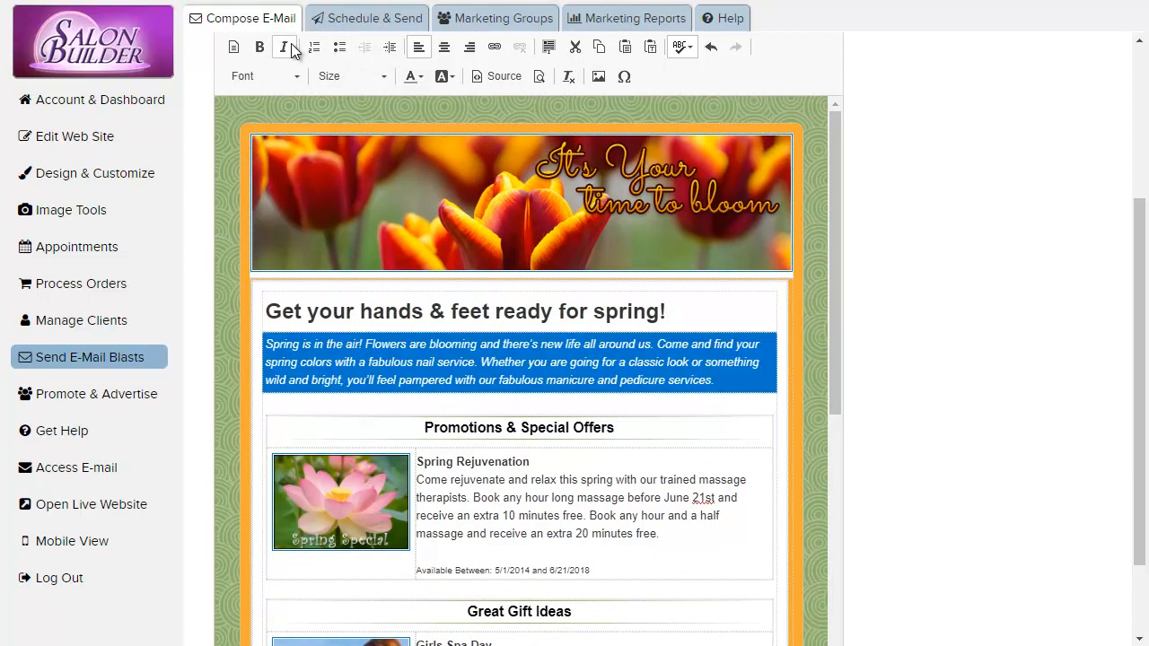
click(733, 385)
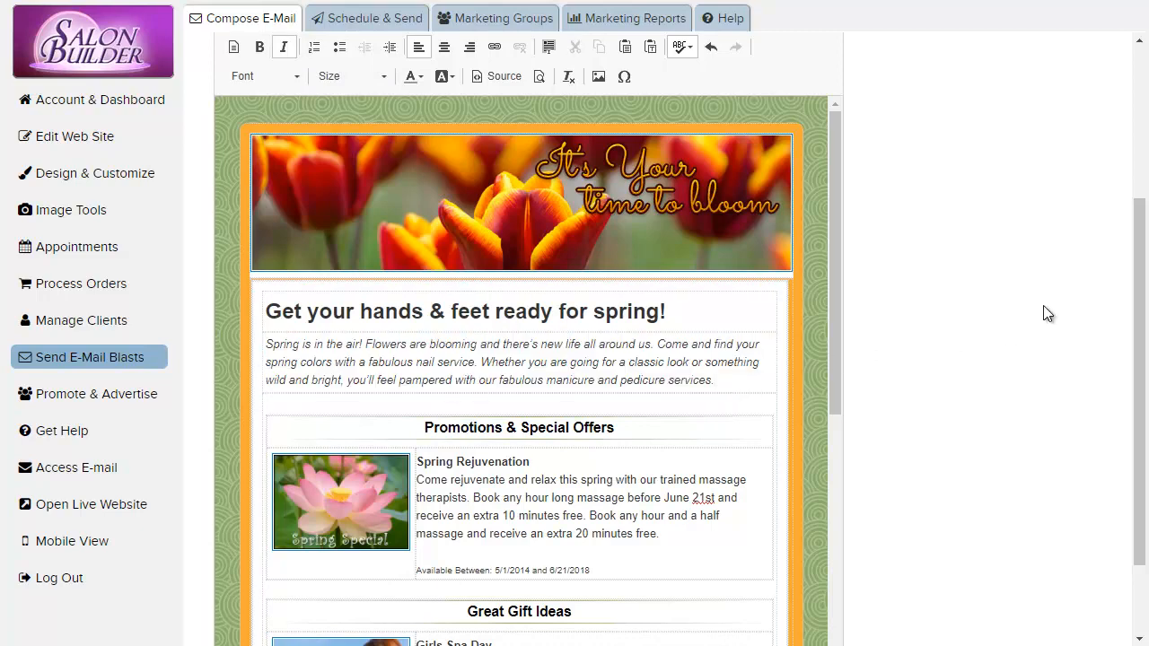
Set the subject line to "Spring Deals from Salon & Spa!" and save the message.
scroll(1136, 234, up, 3)
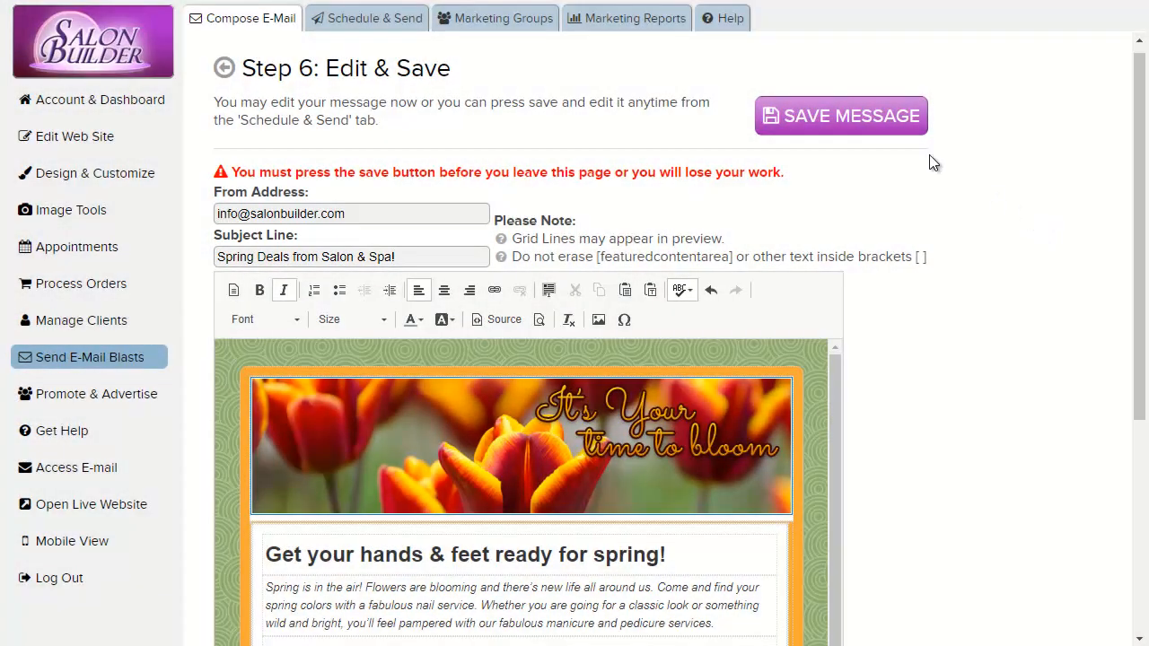
click(864, 117)
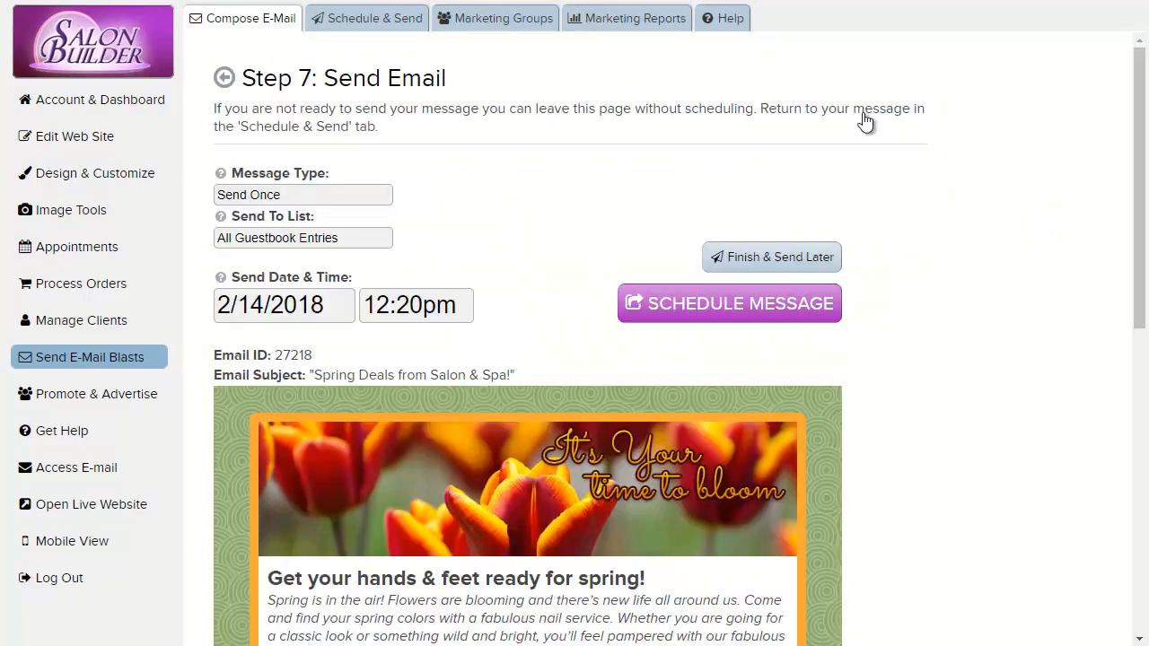
Check the message type options, keep Send Once, and finish the email for sending later without scheduling it.
mouse_move(1138, 90)
mouse_down()
mouse_move(1131, 351)
mouse_move(1135, 73)
mouse_up()
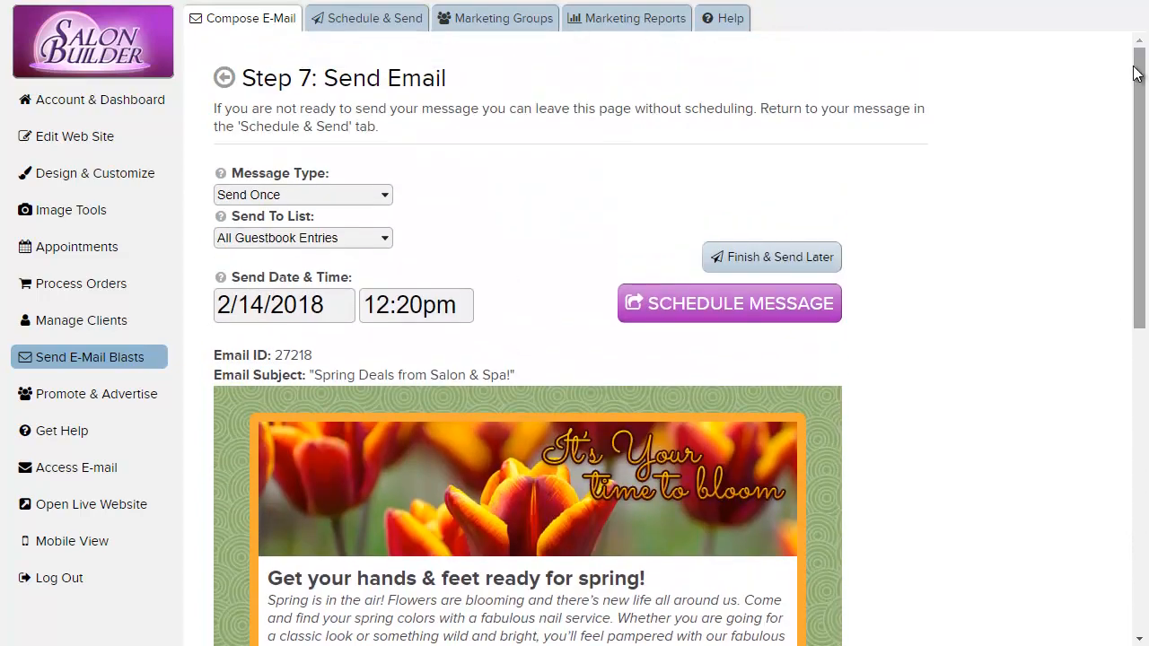
click(349, 197)
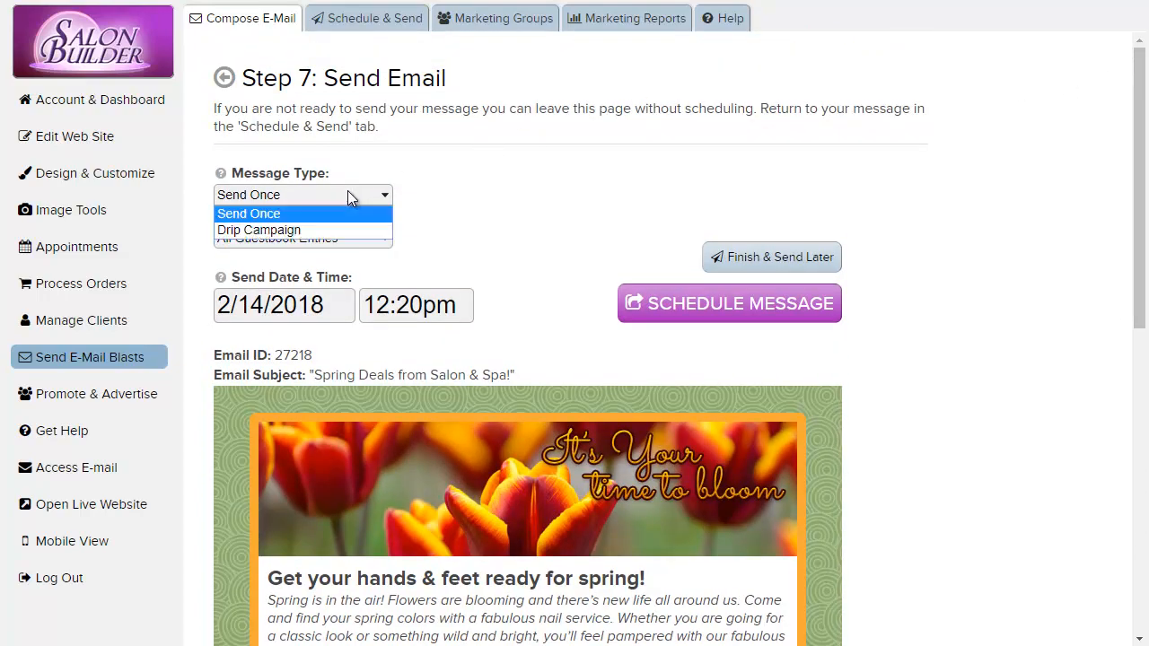
click(348, 193)
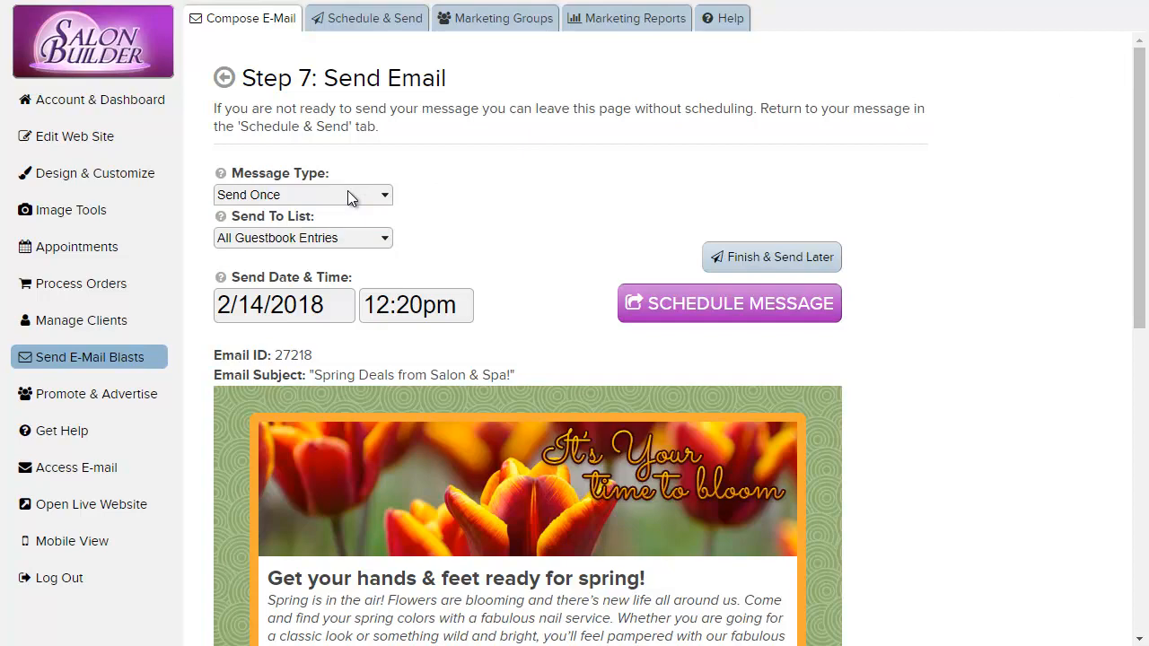
click(815, 259)
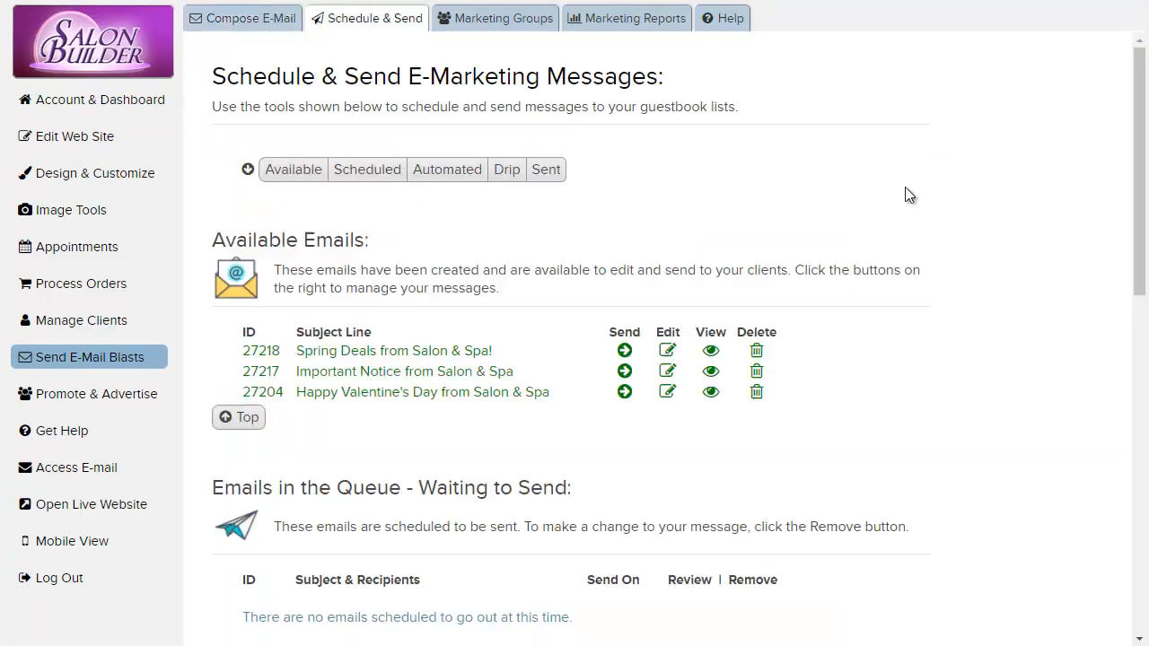